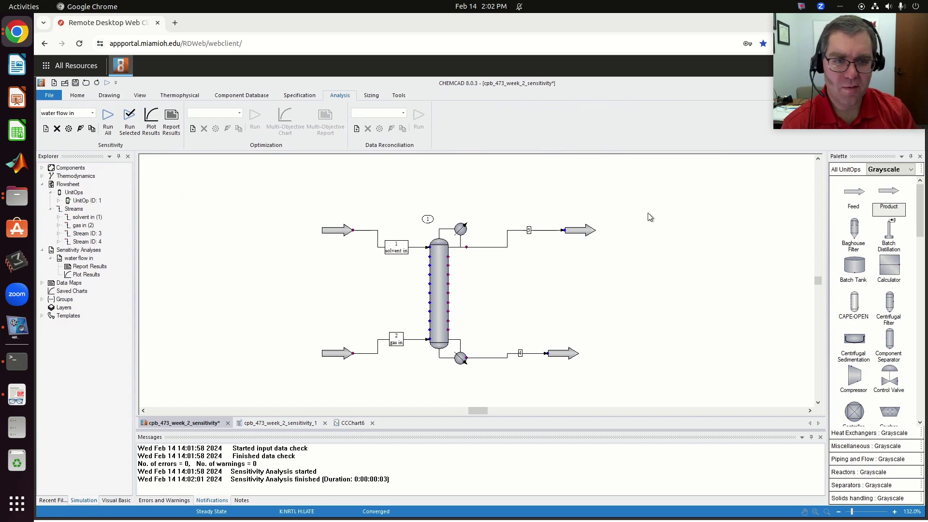
Step: Inspect the solvent-in feed and stream 3 properties, closing both without changes
click(343, 235)
double_click(343, 235)
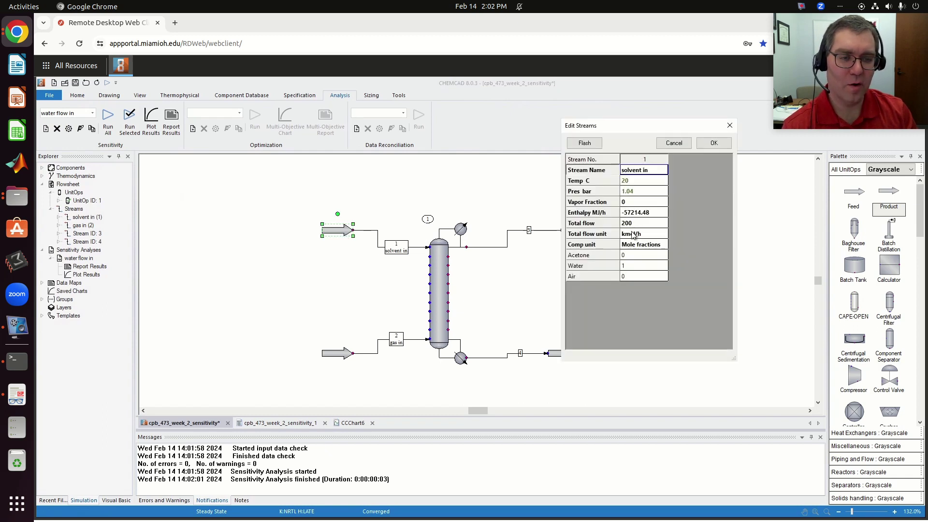
click(720, 142)
double_click(583, 230)
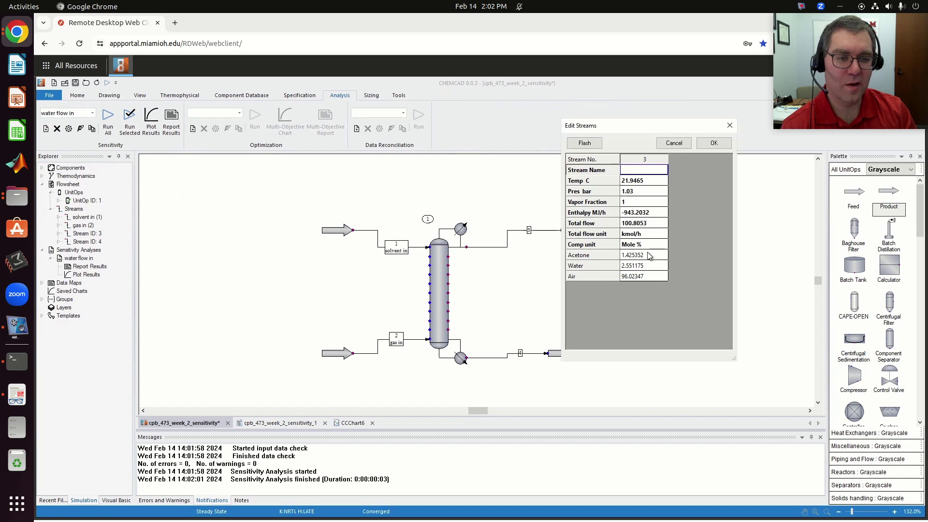
click(678, 142)
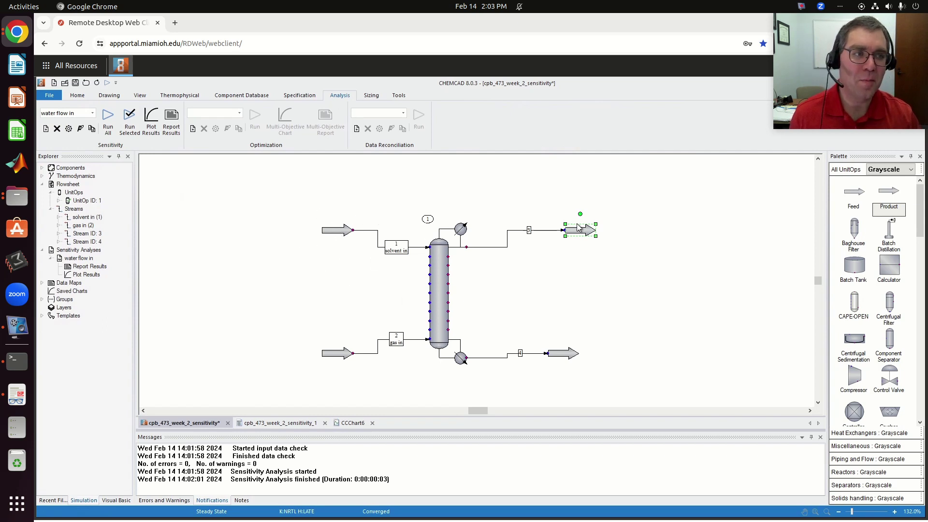
click(584, 256)
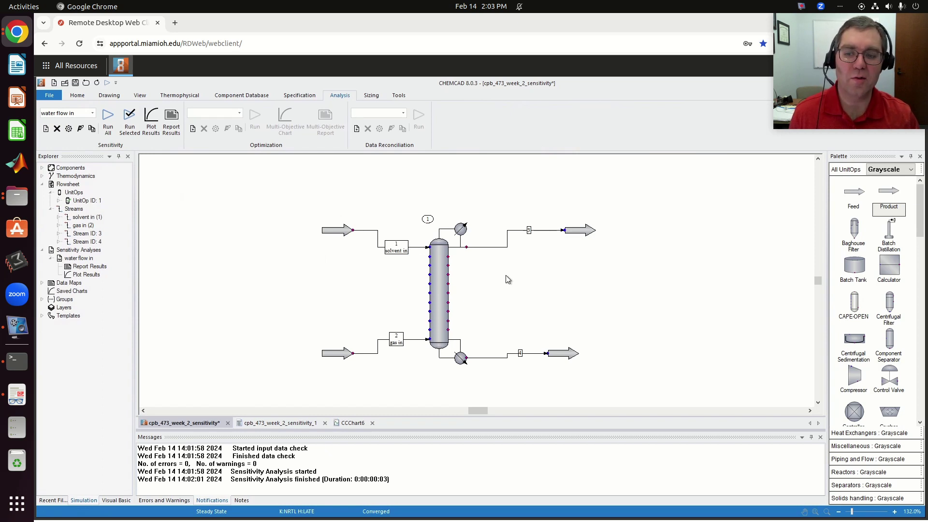
Step: View the sensitivity report, then the chart of acetone out against water flow in, 200–500 kmol/h
click(263, 423)
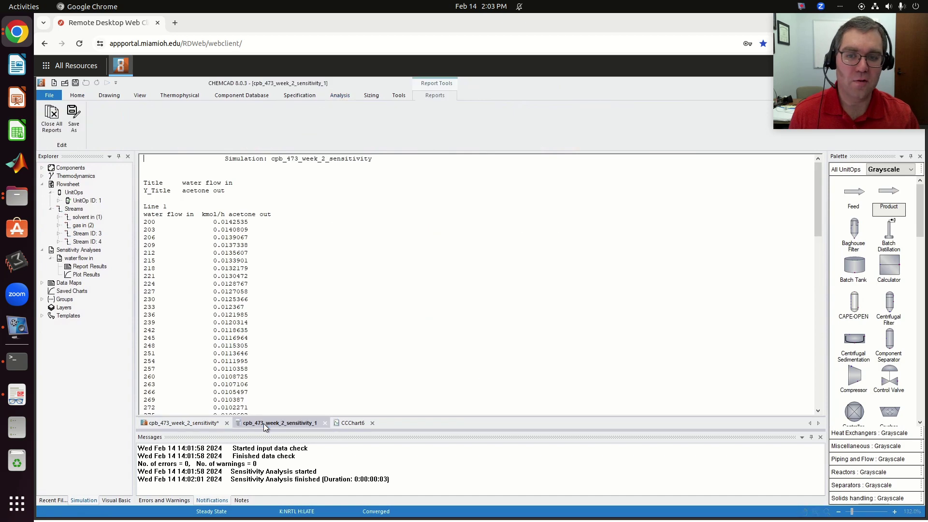
click(350, 424)
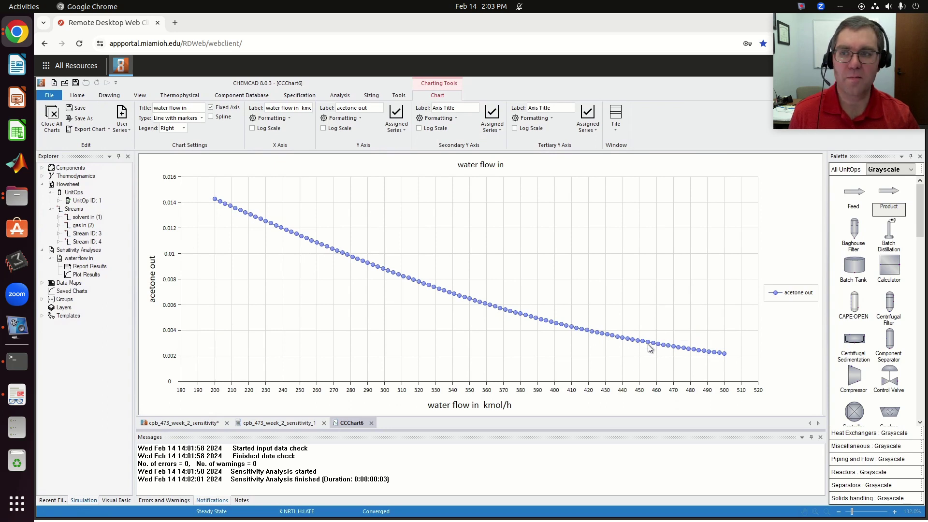
mouse_move(649, 344)
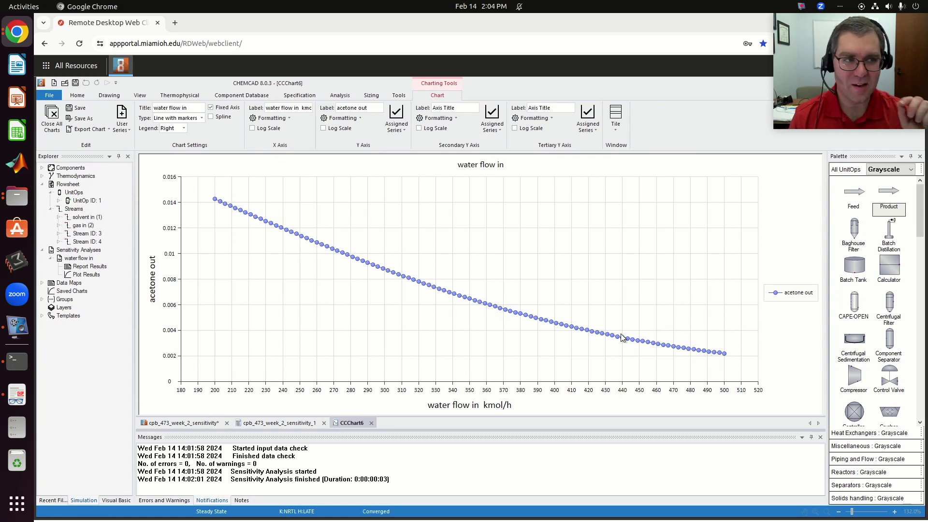
Step: Back on the flowsheet, delete the top product outlet of stream 3
click(207, 423)
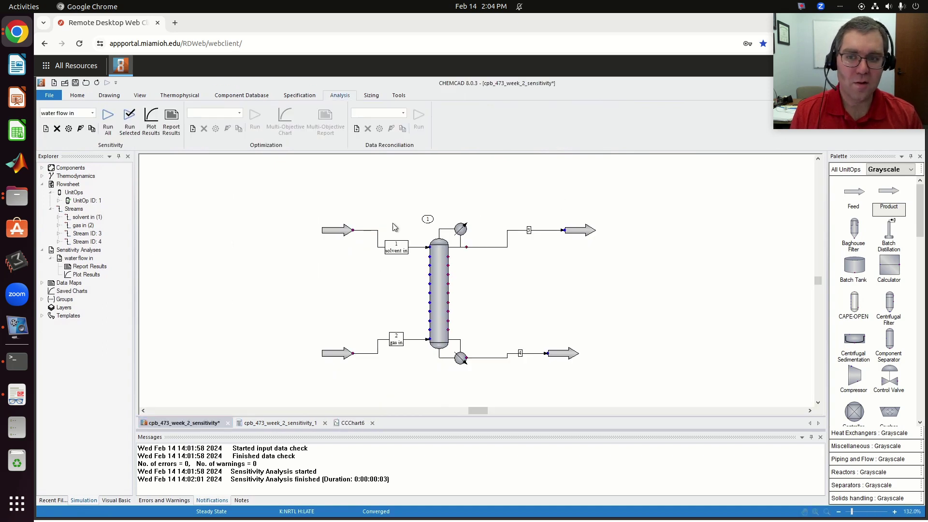
click(78, 95)
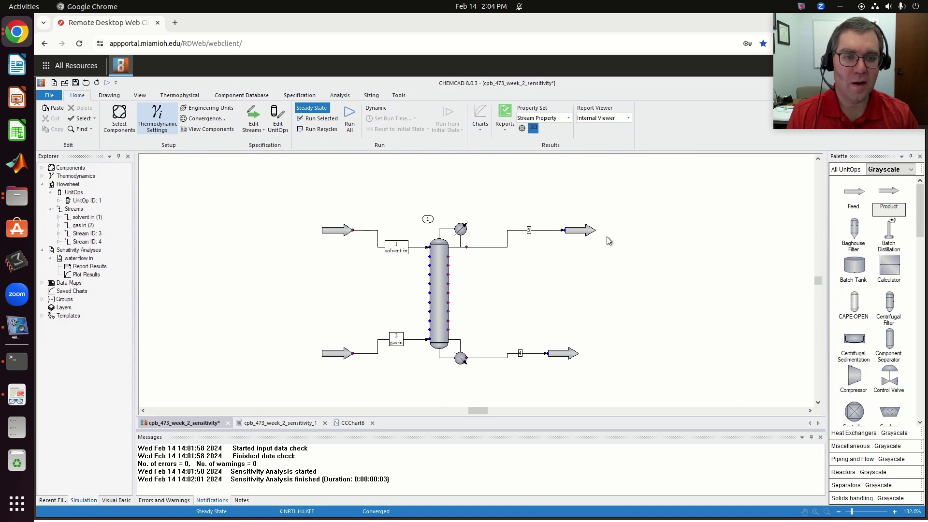
click(588, 231)
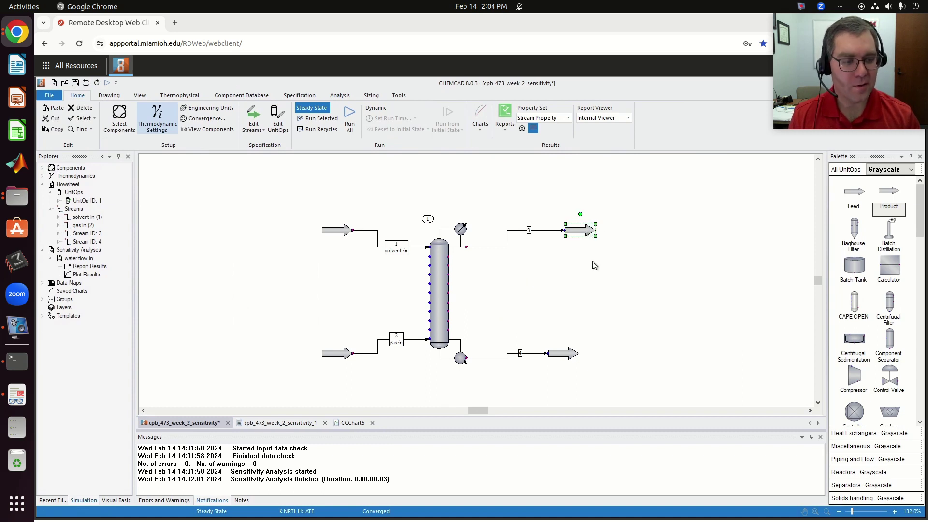
key(Delete)
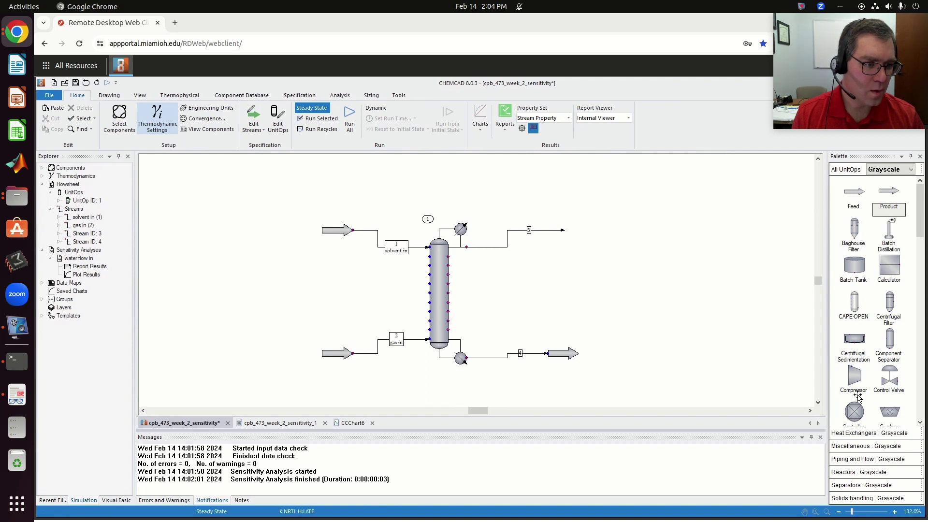
Step: Place a controller unit at the end of stream 3
scroll(924, 228, down, 3)
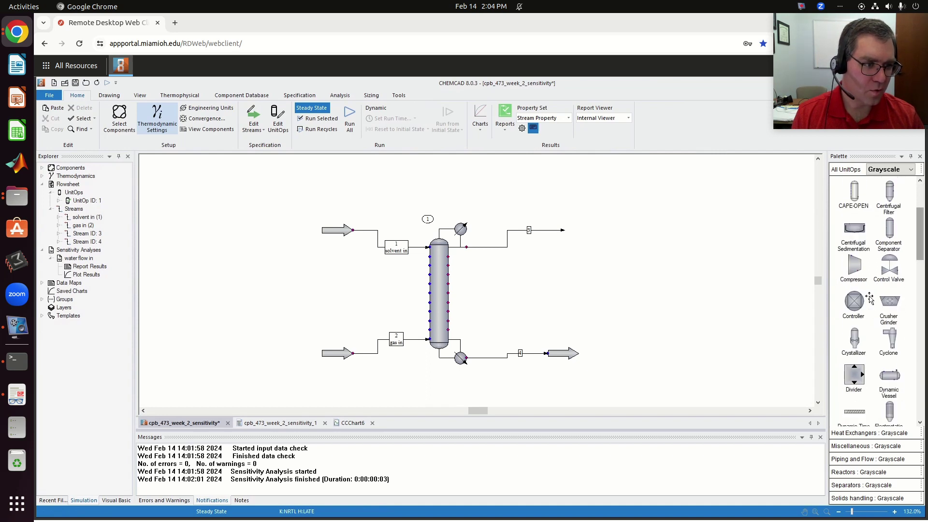
click(855, 304)
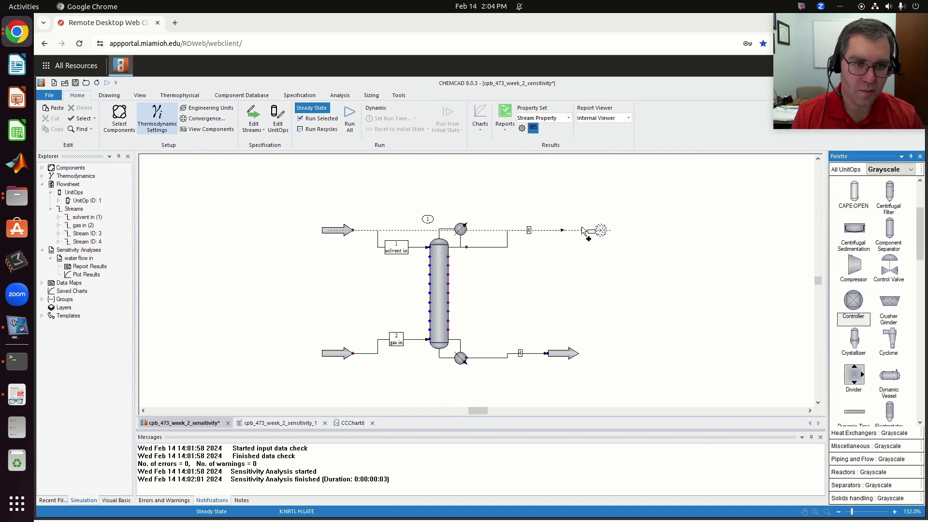
click(564, 232)
click(564, 232)
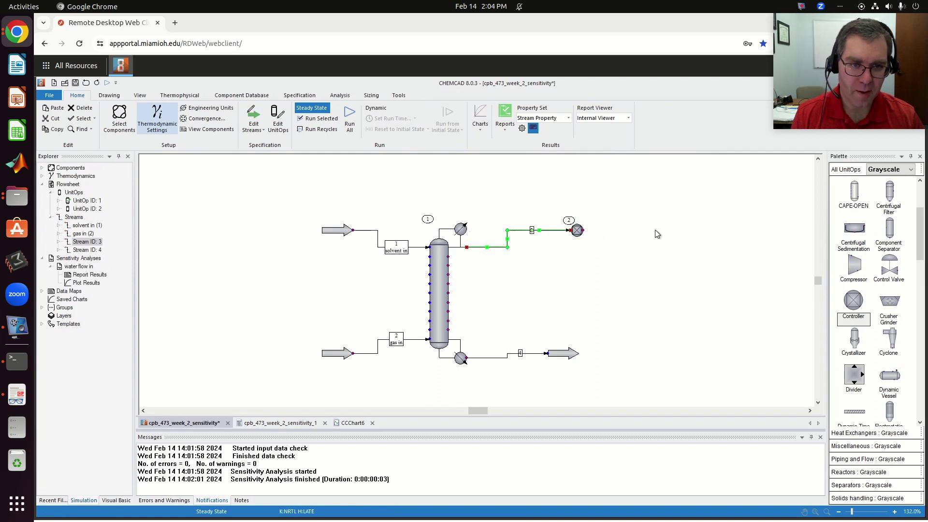
click(739, 208)
Step: Add a product outlet after the controller, creating stream 5
drag(923, 254, 922, 232)
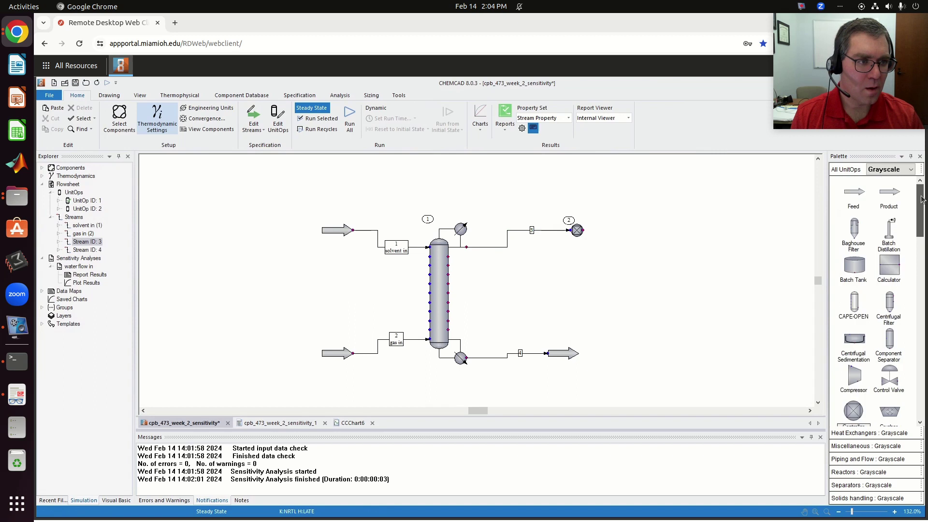
click(889, 198)
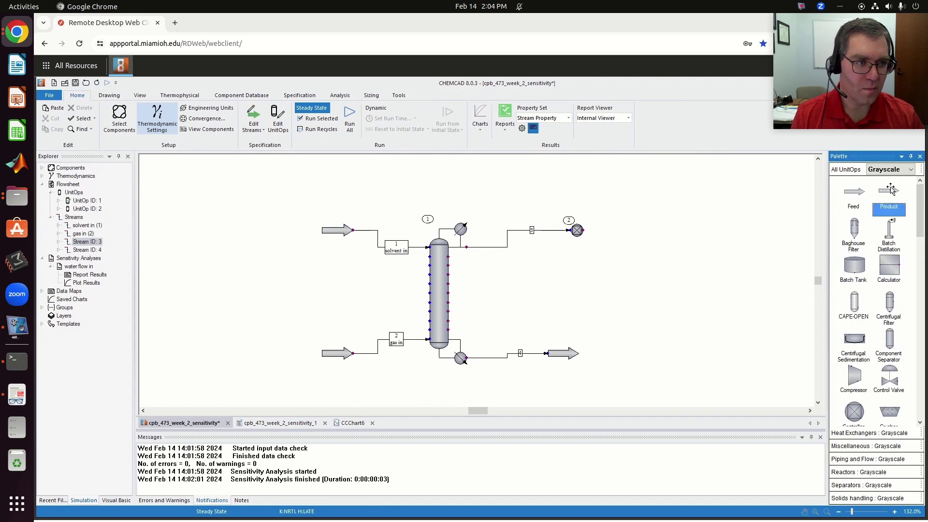
drag(888, 191, 686, 225)
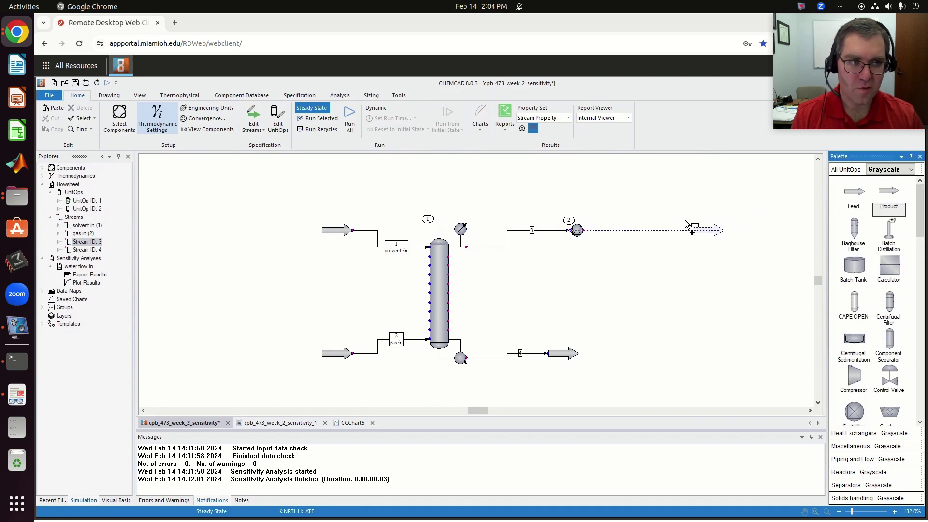
click(602, 227)
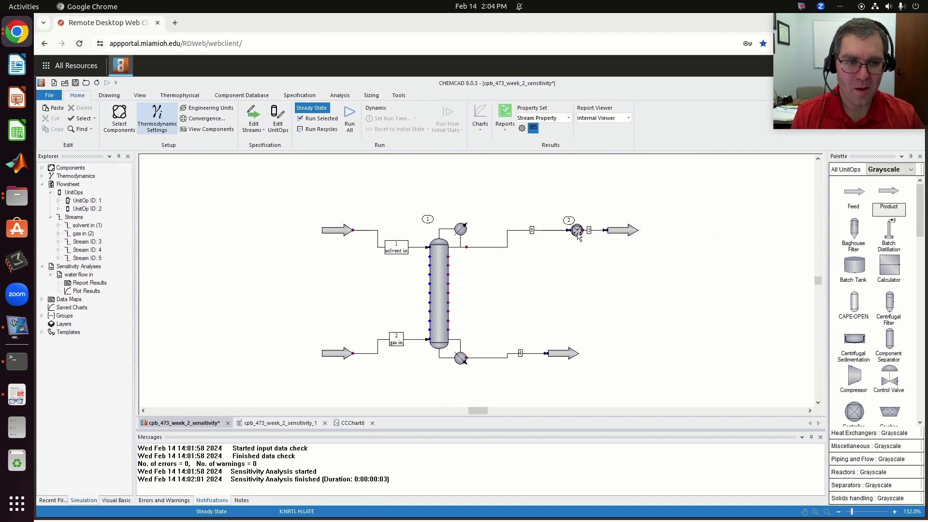
Step: Accept controller 2's default settings and rerun the whole simulation past the controller-off warning
double_click(578, 229)
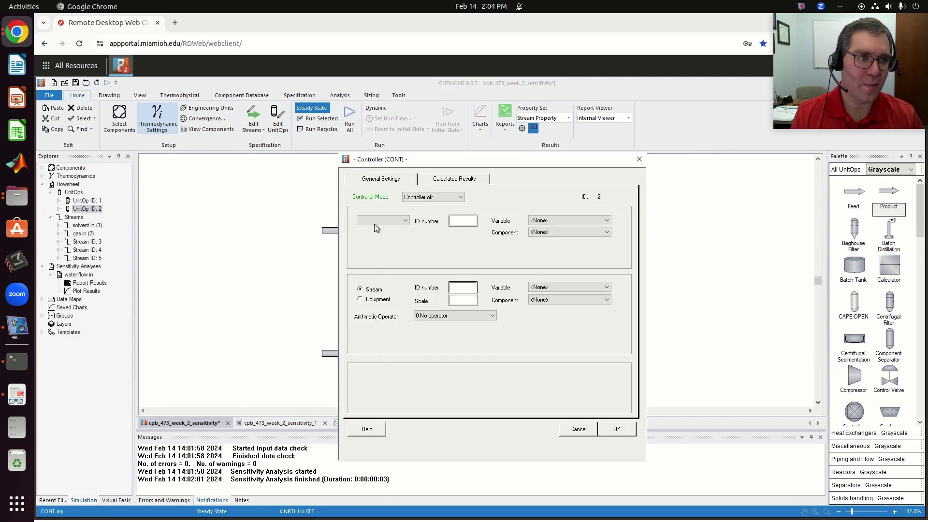
click(616, 429)
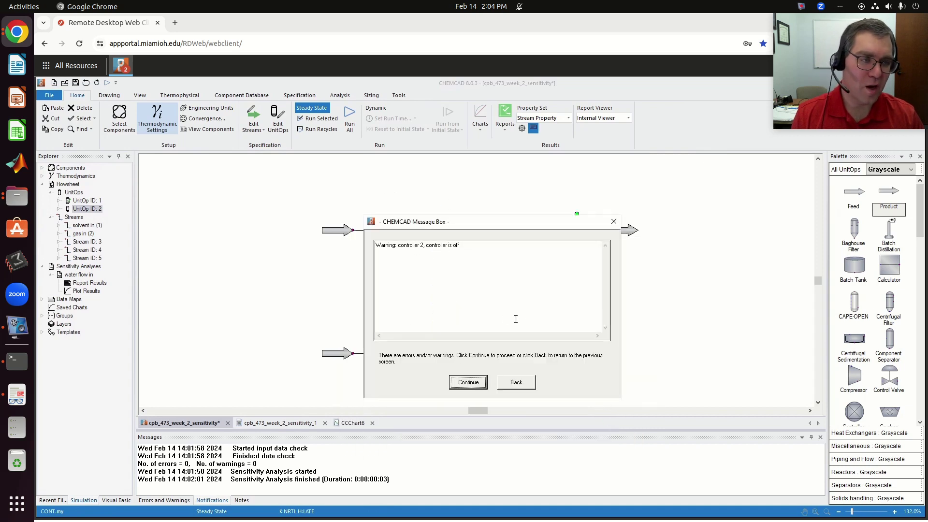
click(482, 382)
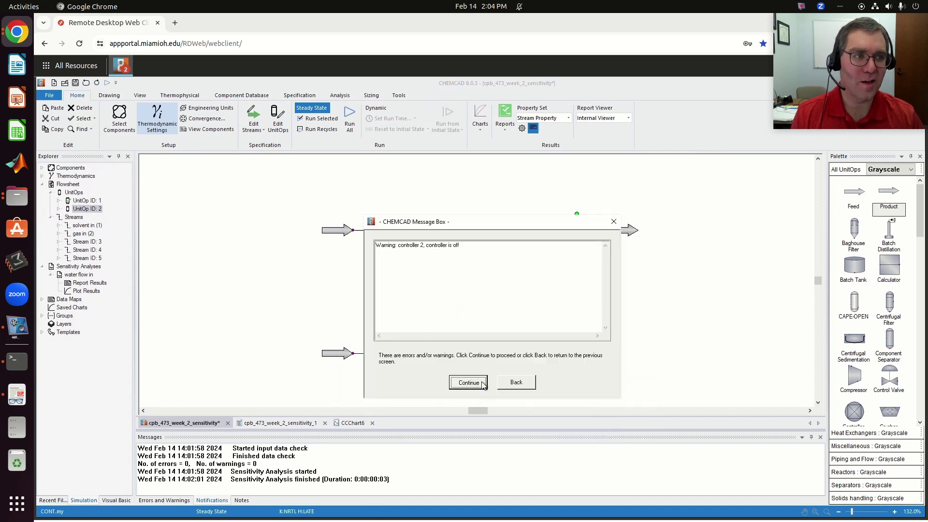
click(349, 112)
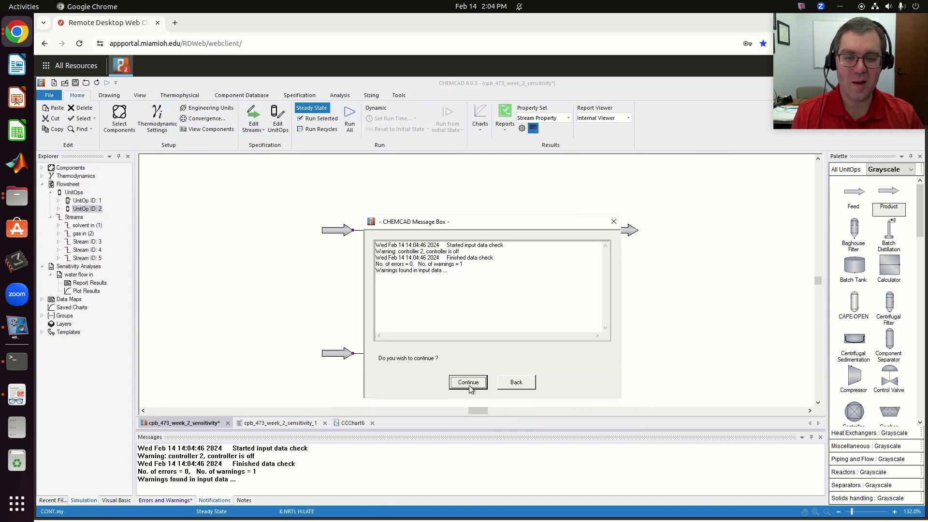
click(471, 386)
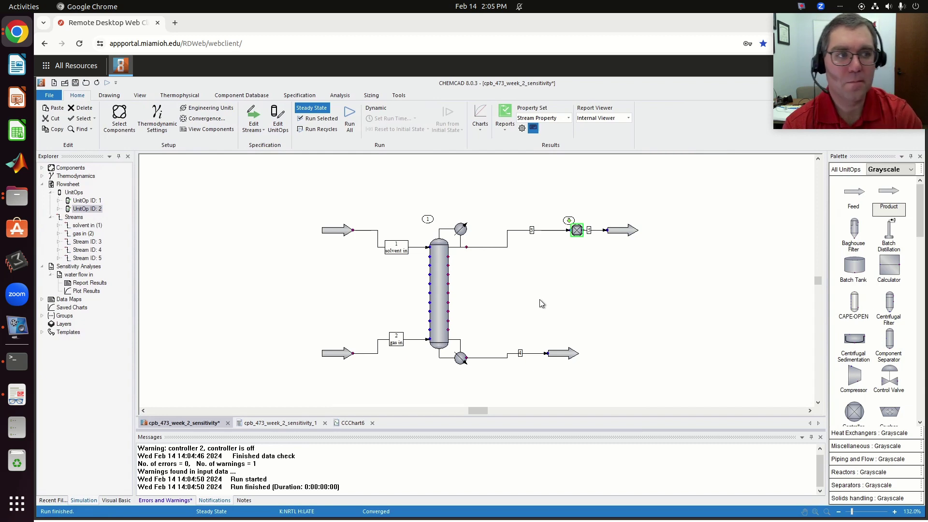
Step: Open controller 2's settings and switch its mode to Feed-backward
click(569, 269)
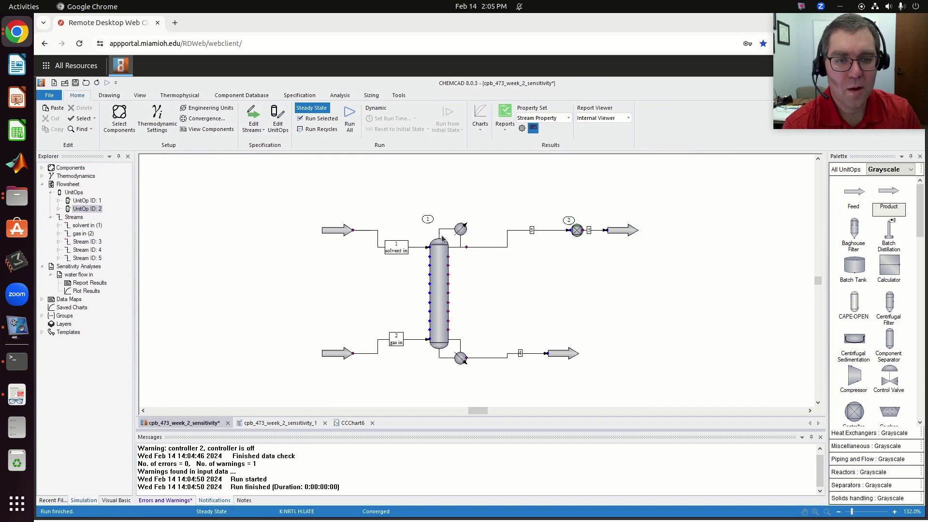
double_click(577, 231)
drag(512, 158, 736, 155)
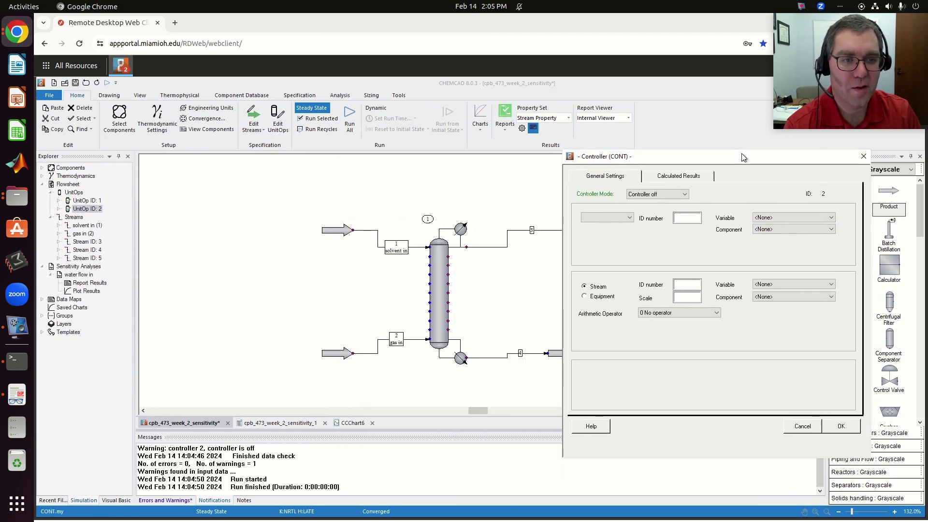
click(653, 196)
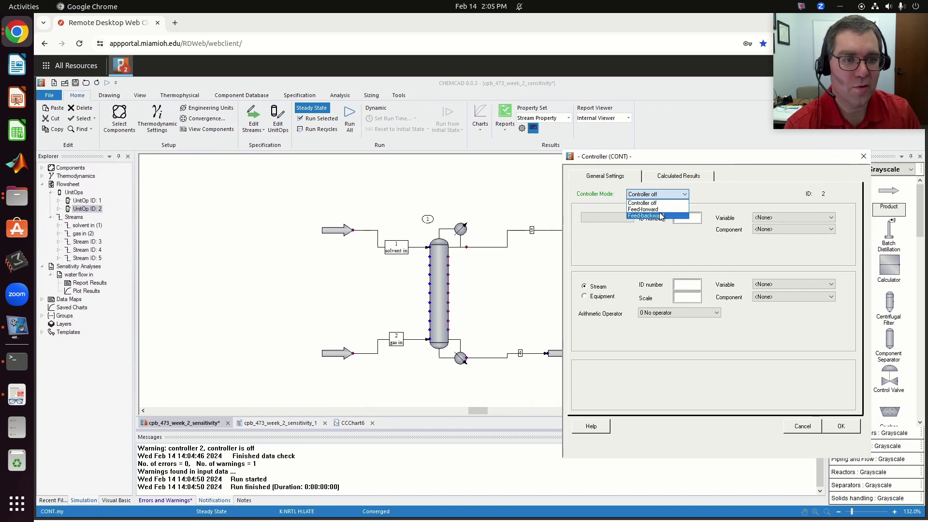
click(660, 215)
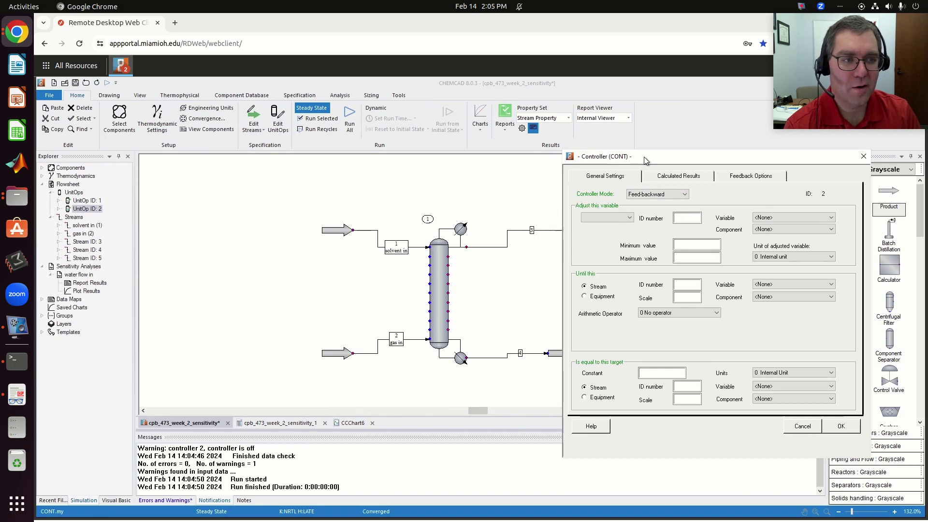
drag(634, 157, 676, 161)
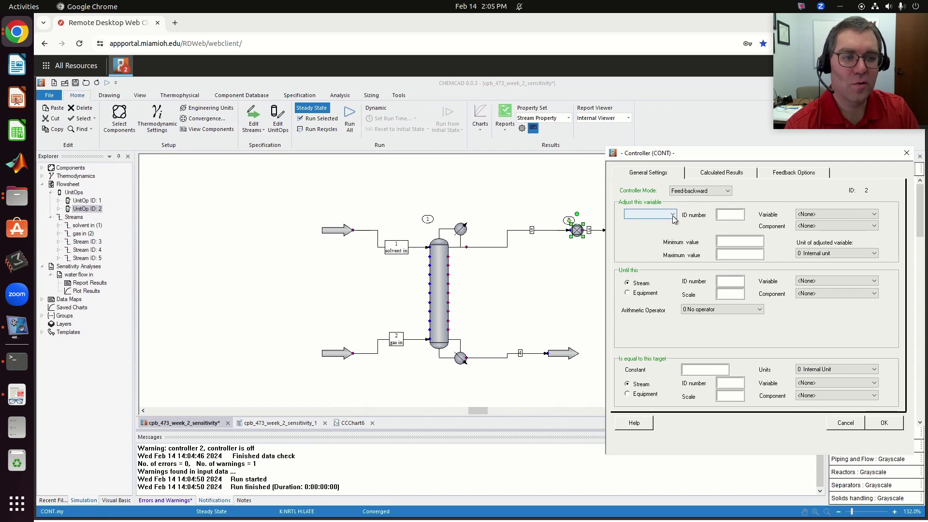
Step: Make the controller adjust stream 1's total mole rate in Mole/Mass units, from 200 to 500
click(672, 216)
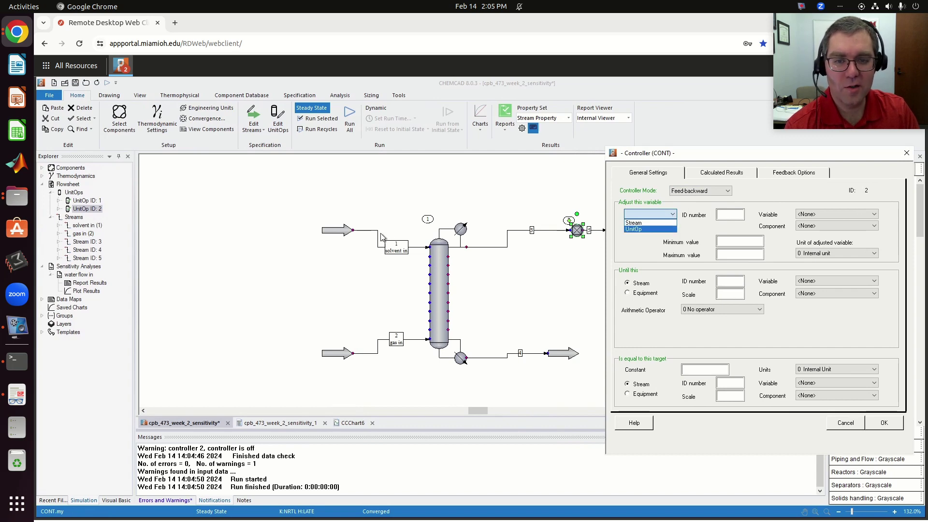
click(653, 223)
click(725, 215)
text(1)
click(812, 214)
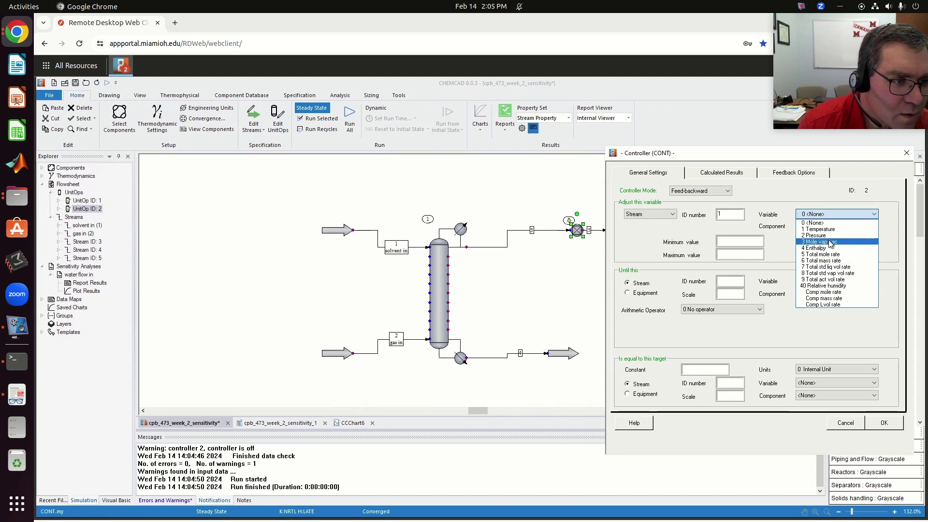
click(839, 254)
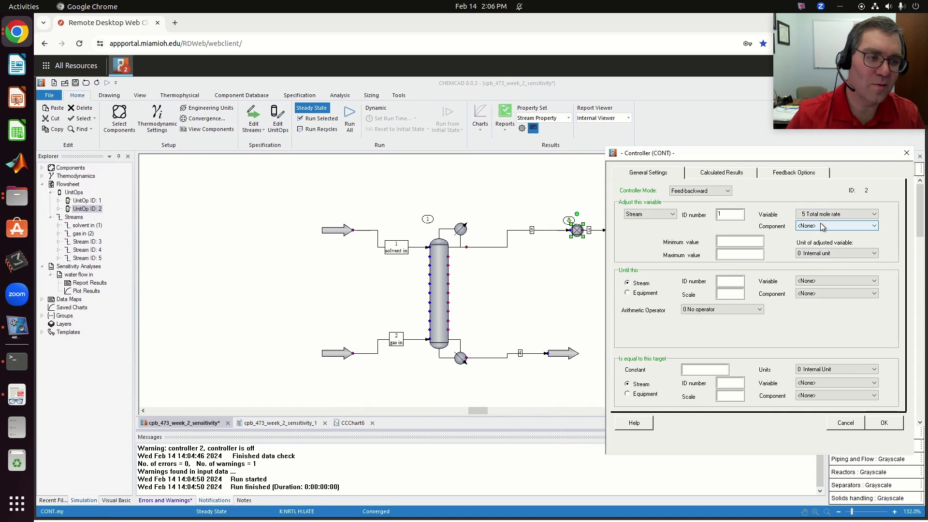
click(816, 255)
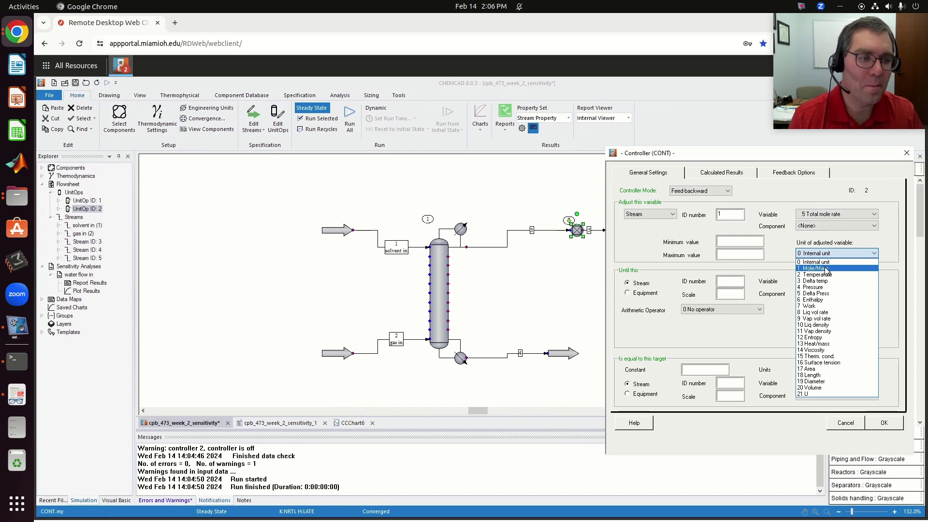
click(827, 268)
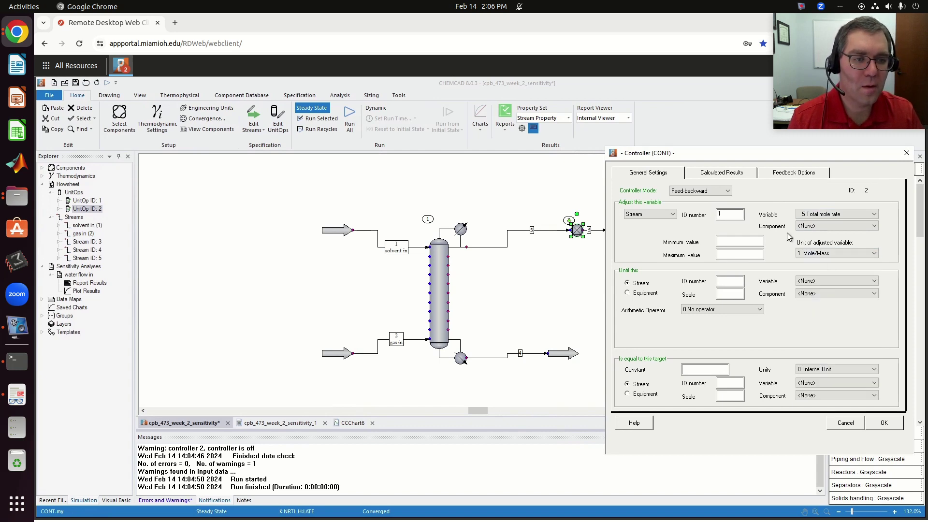
click(717, 242)
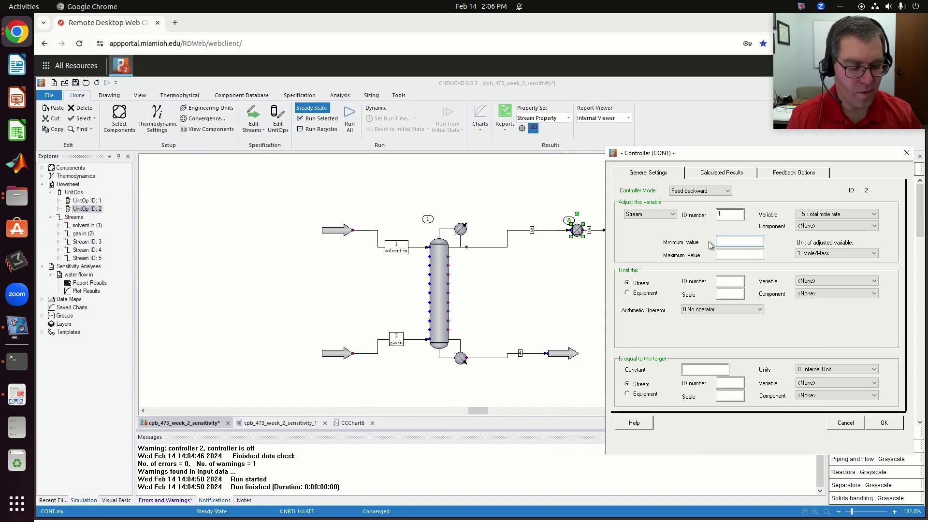
key(Tab)
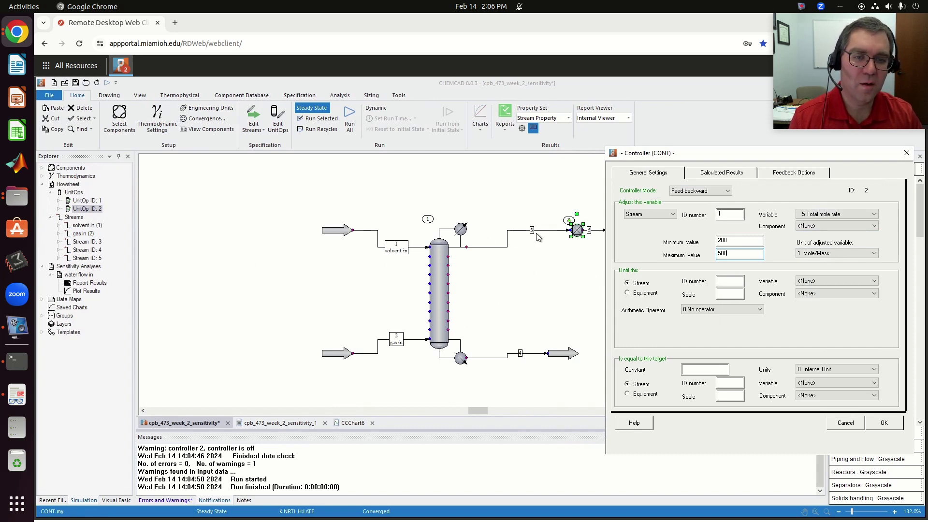
Step: Set the measured variable to stream 3's Acetone mole fraction, with no arithmetic operator
click(729, 280)
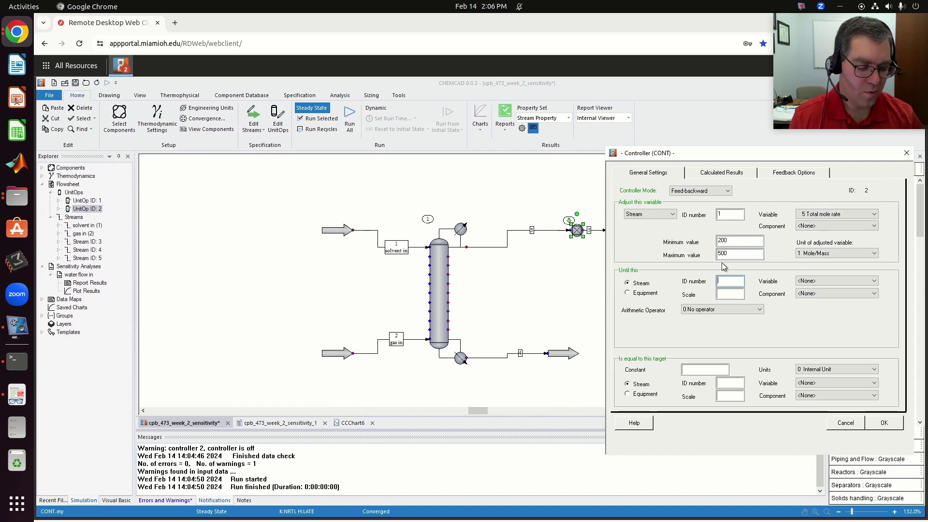
text(3)
click(805, 282)
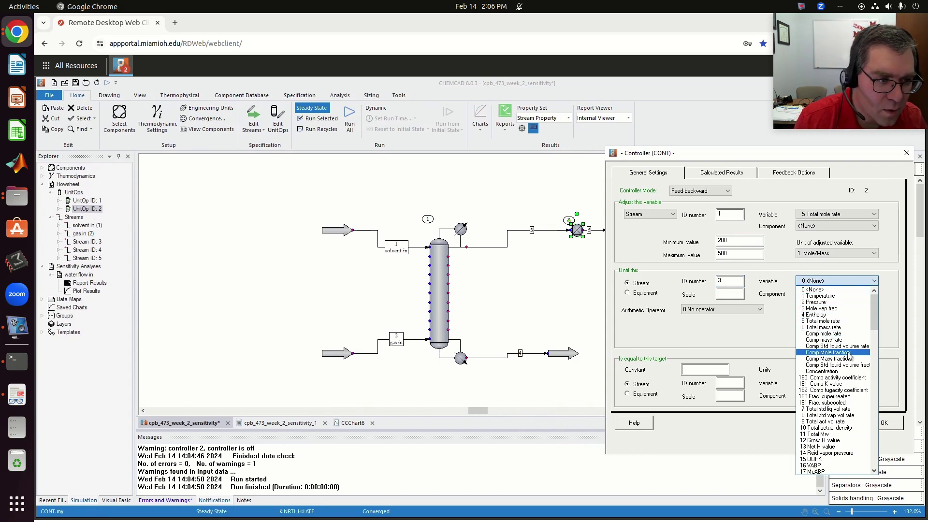
click(849, 355)
click(813, 294)
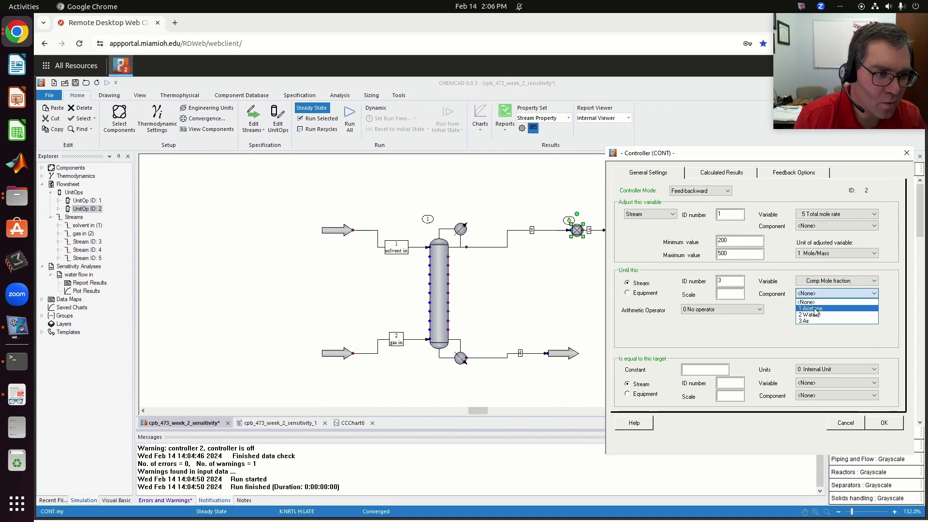
click(815, 309)
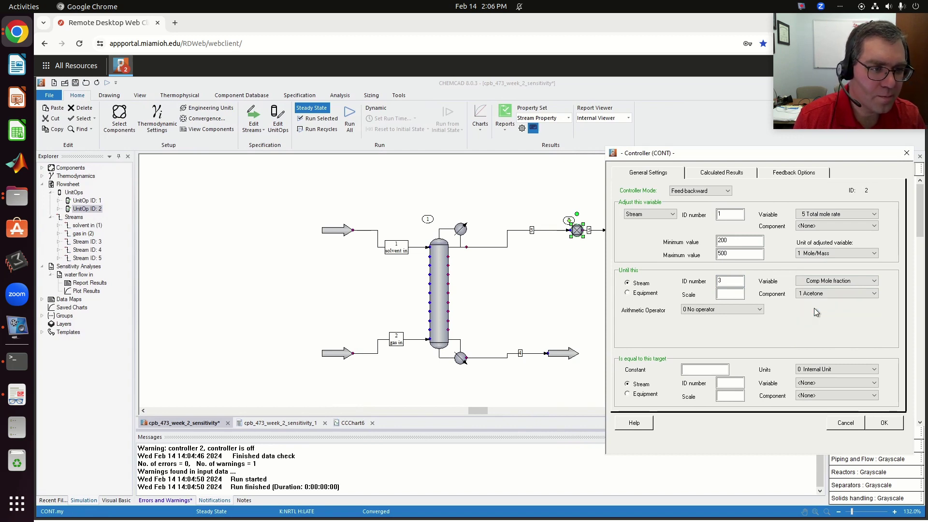
click(718, 312)
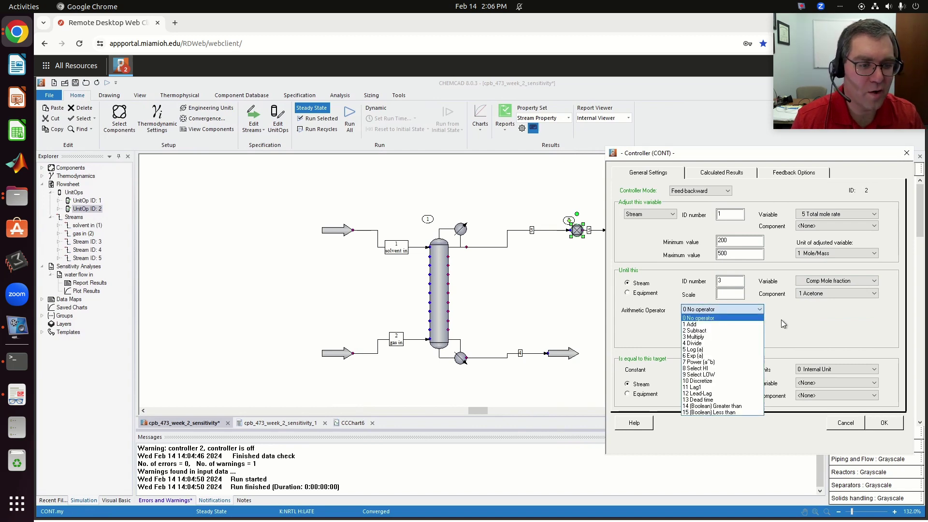
click(729, 318)
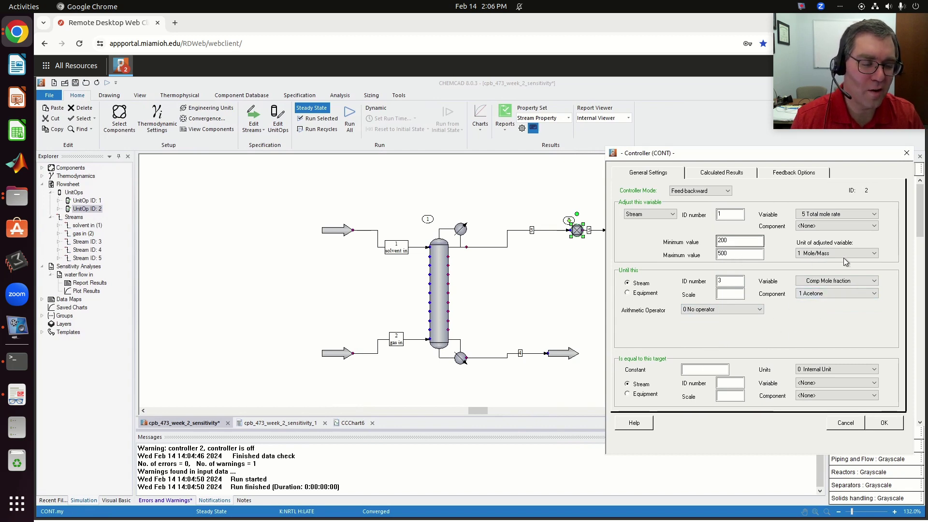
Step: Set the target constant to 0.003 in internal units and save the controller
click(686, 370)
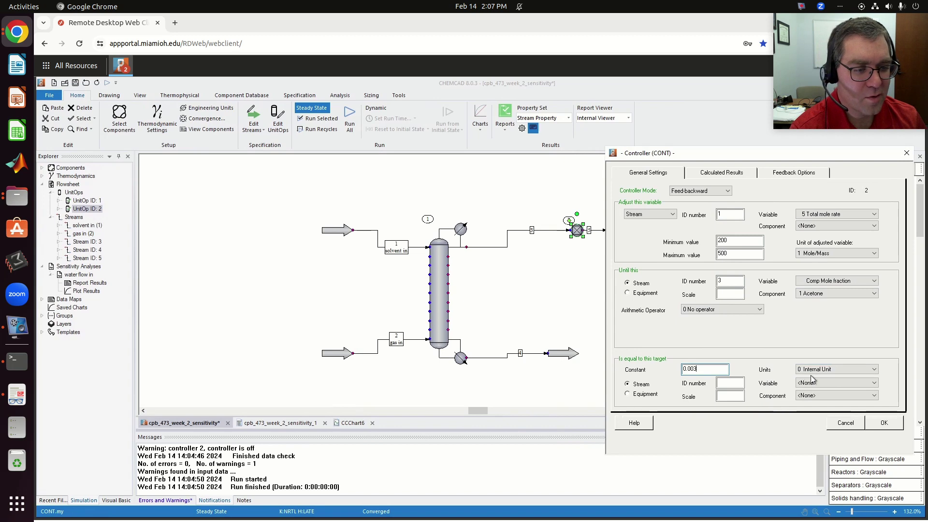
click(826, 370)
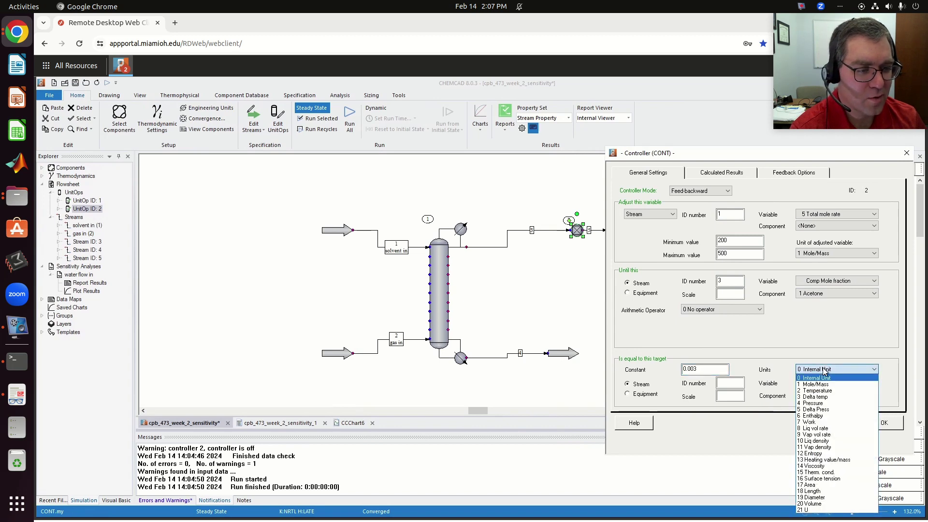
click(839, 338)
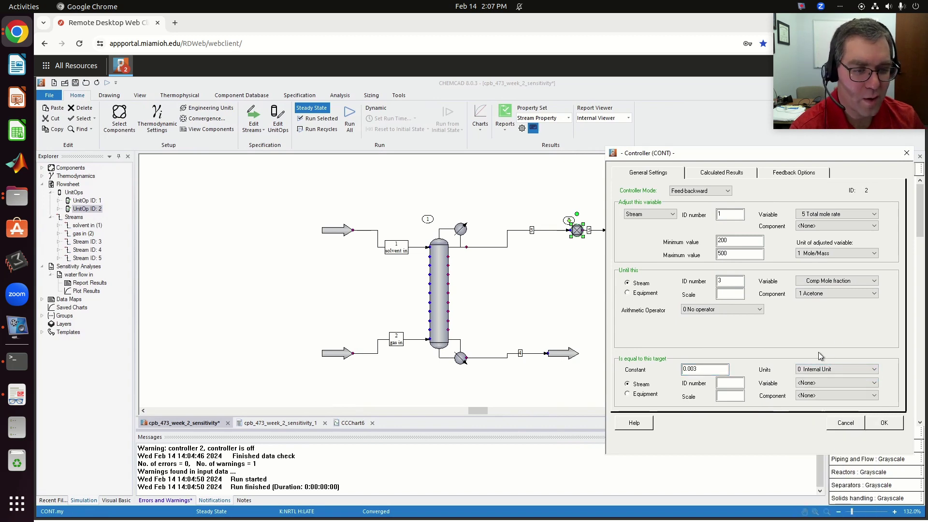
key(Tab)
click(887, 420)
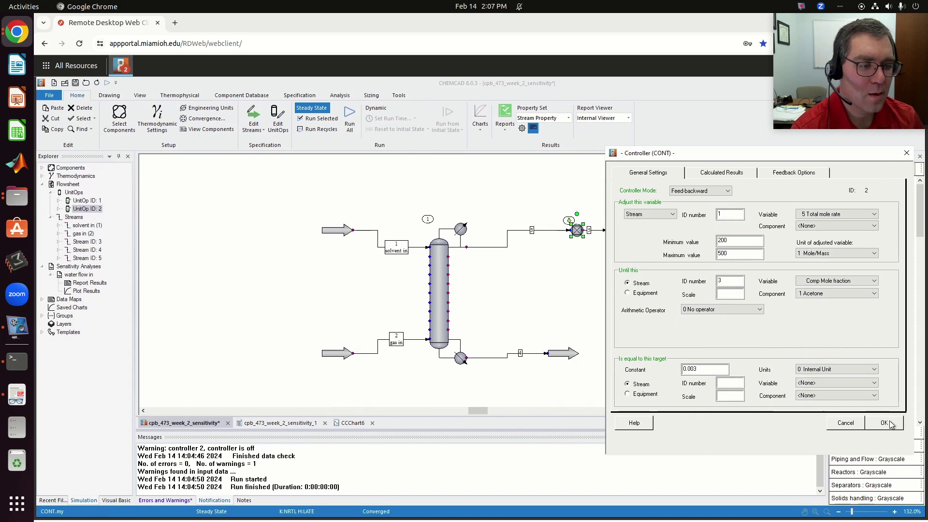
click(888, 423)
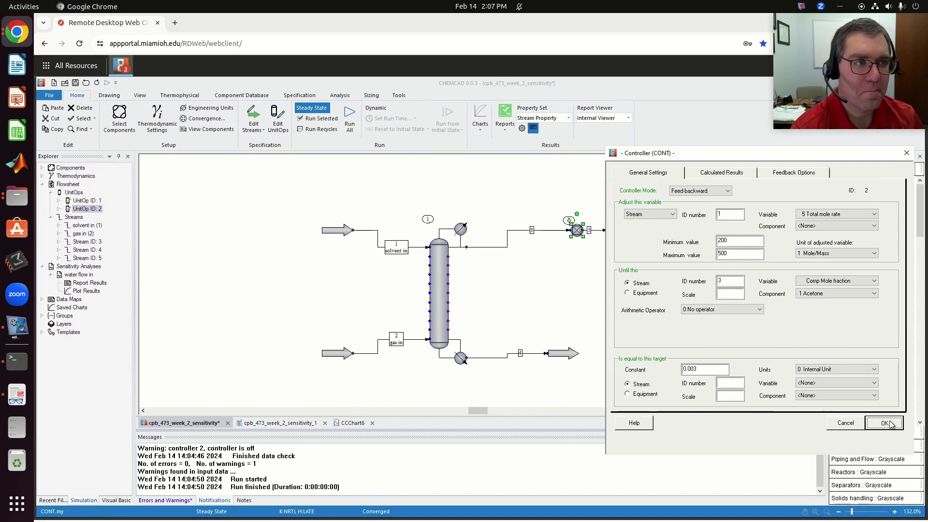
Step: Rerun the whole flowsheet with the controller active
click(603, 335)
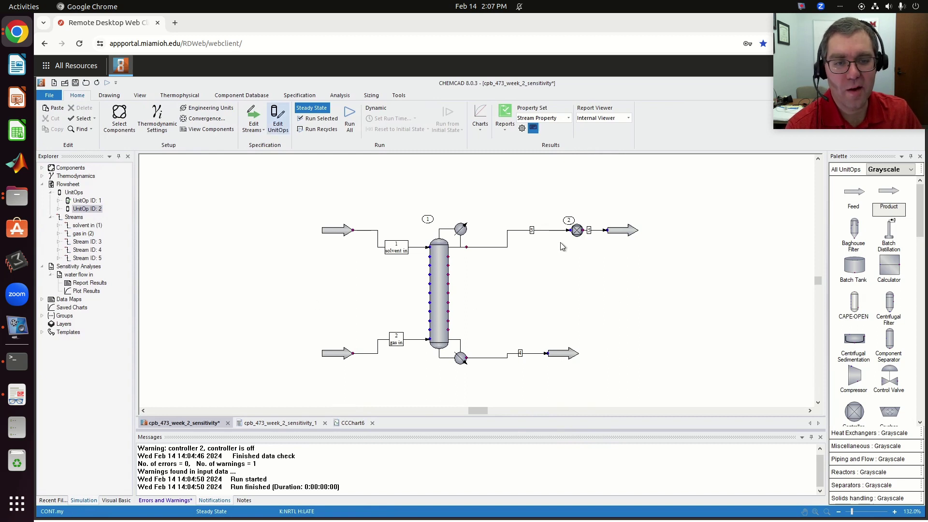
click(438, 285)
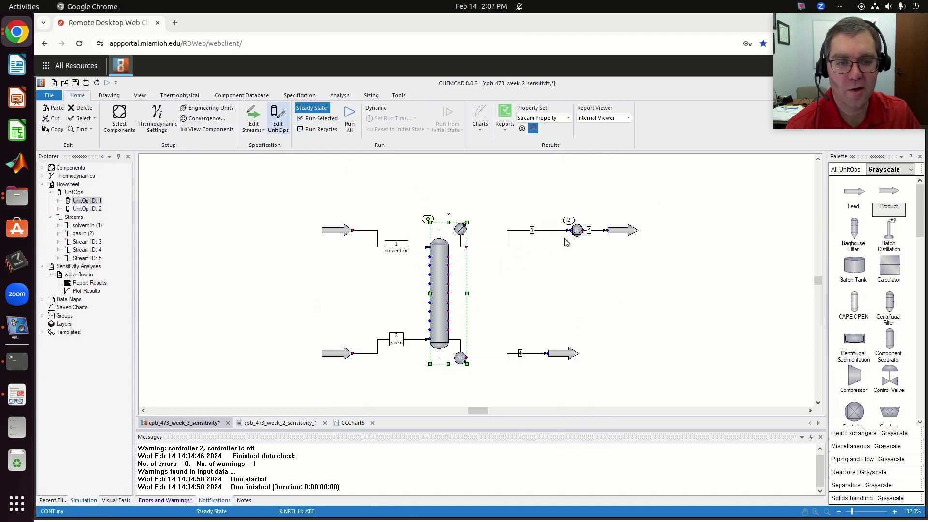
click(576, 231)
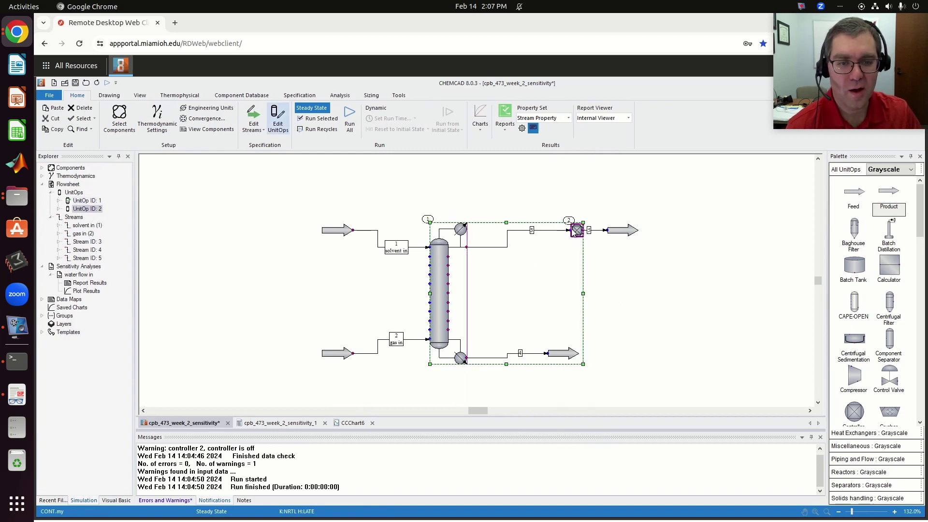
click(611, 284)
click(350, 119)
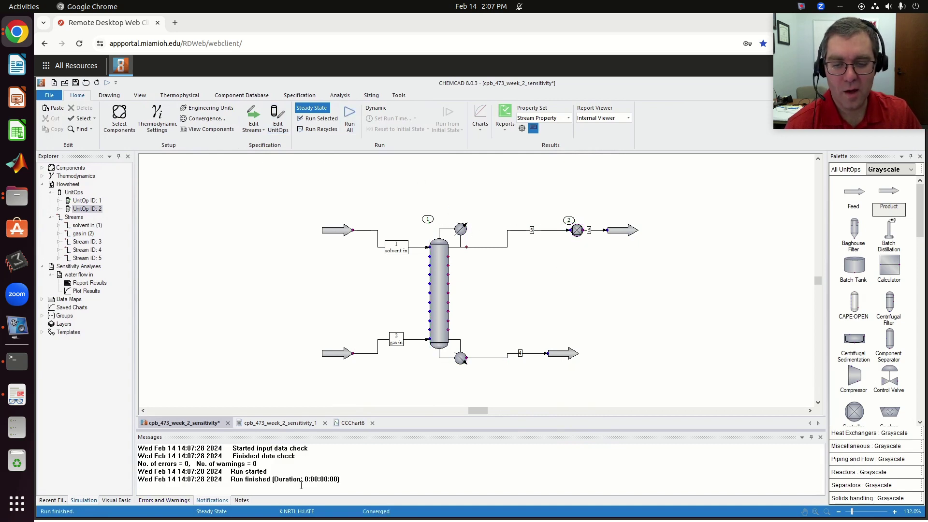
Step: Show stream 5's composition in mole percent, then check the solvent-in stream's flow of 458.4887 kmol/h
double_click(625, 231)
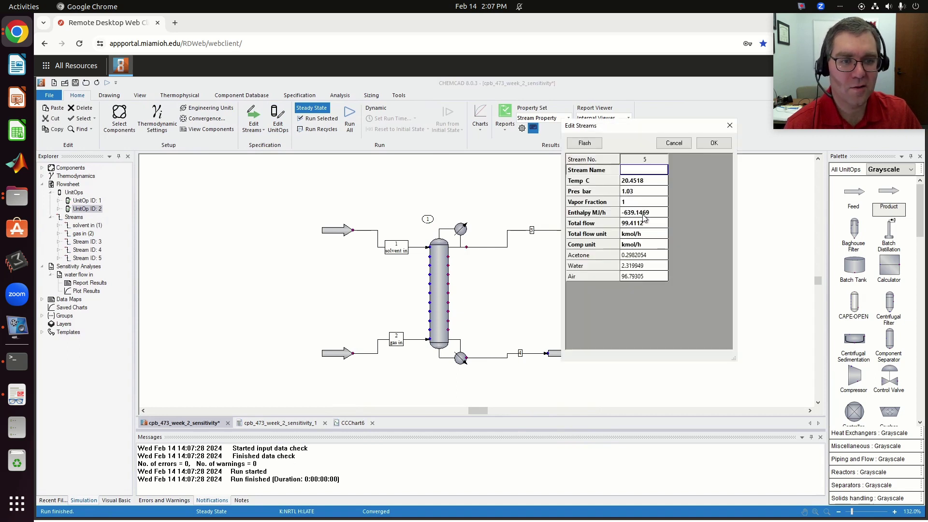
click(643, 245)
click(663, 244)
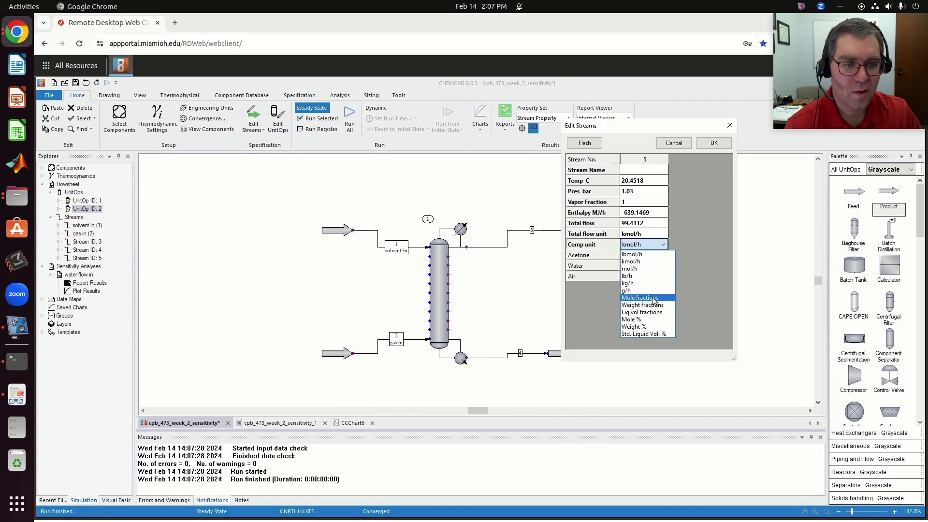
click(661, 321)
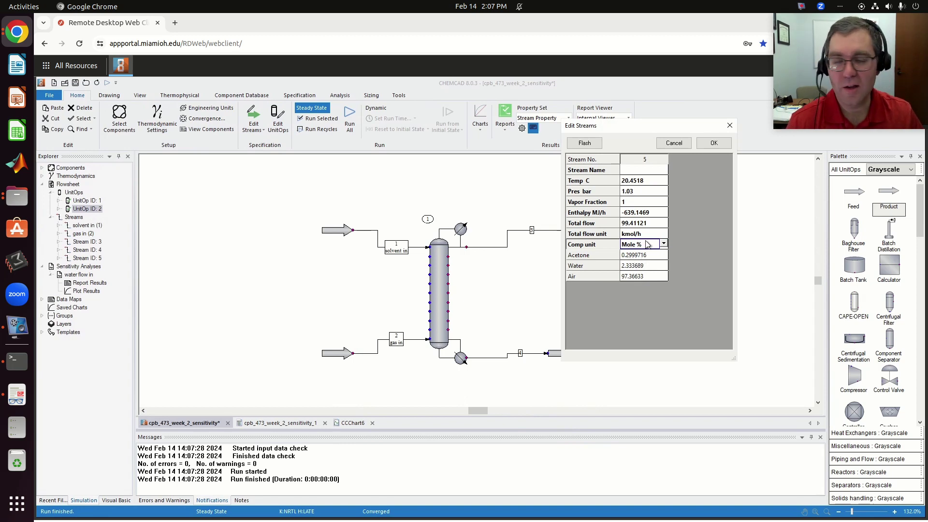
click(714, 142)
double_click(331, 230)
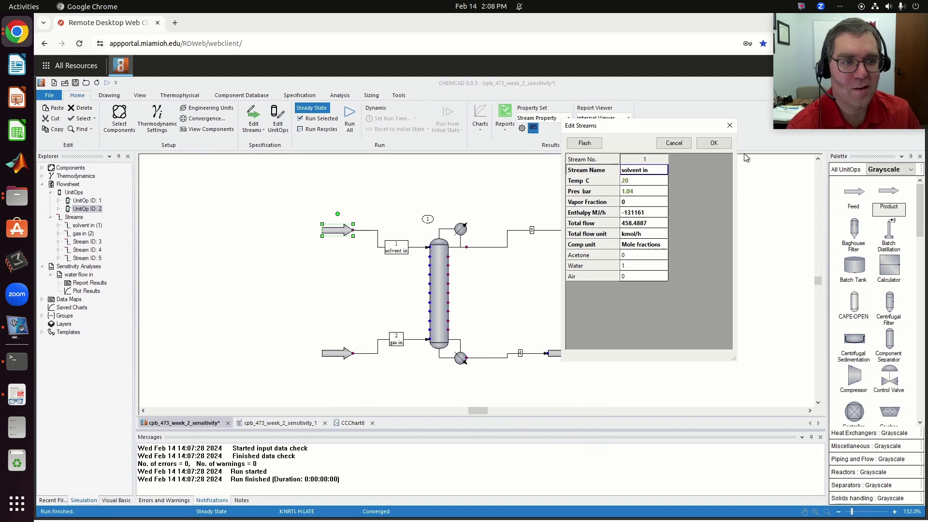
Step: Change controller 2's adjusted-variable unit to Internal unit and save
click(714, 143)
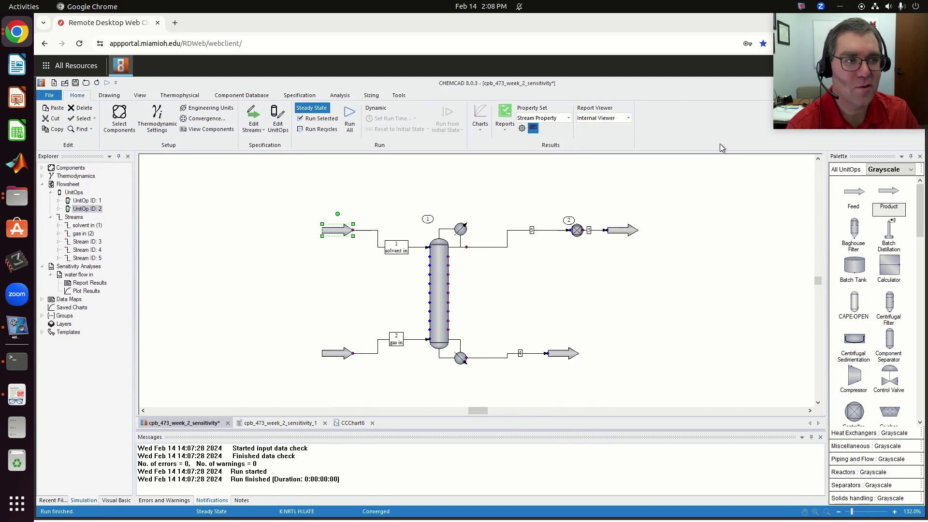
click(582, 232)
double_click(579, 232)
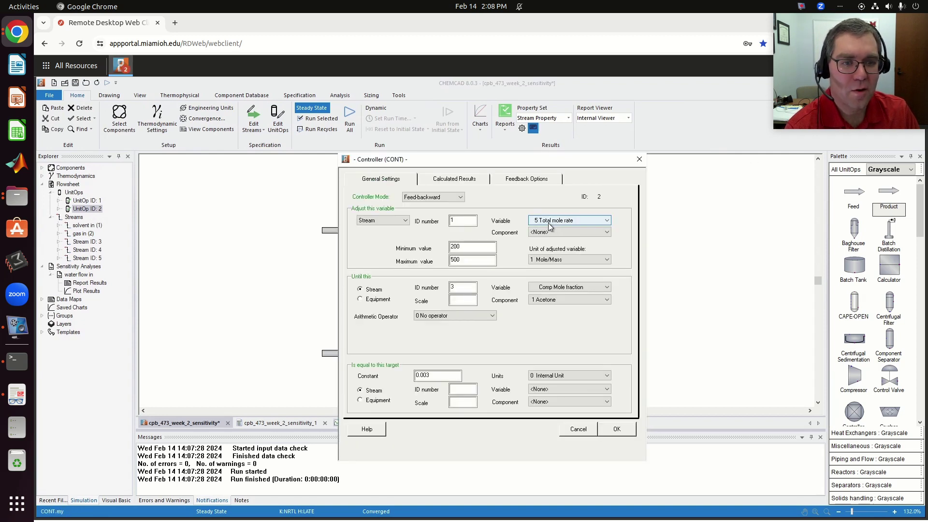
click(564, 260)
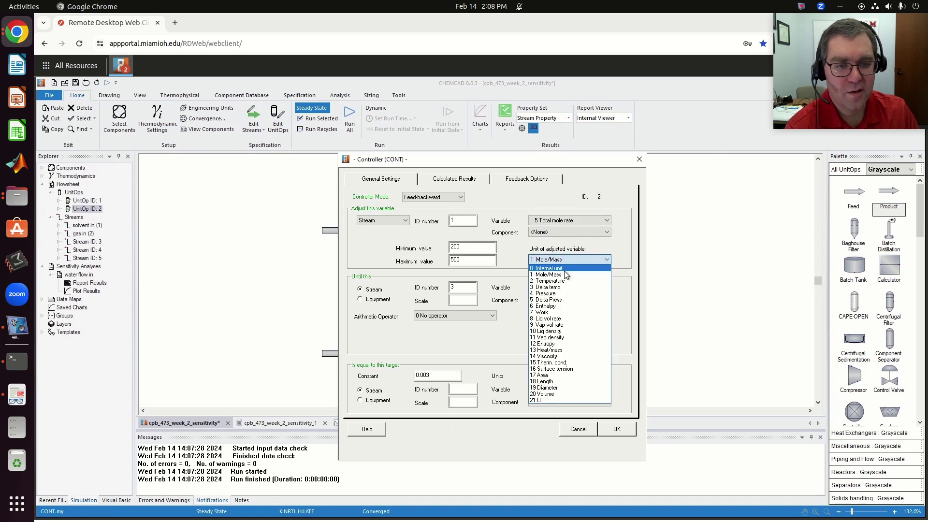
click(564, 270)
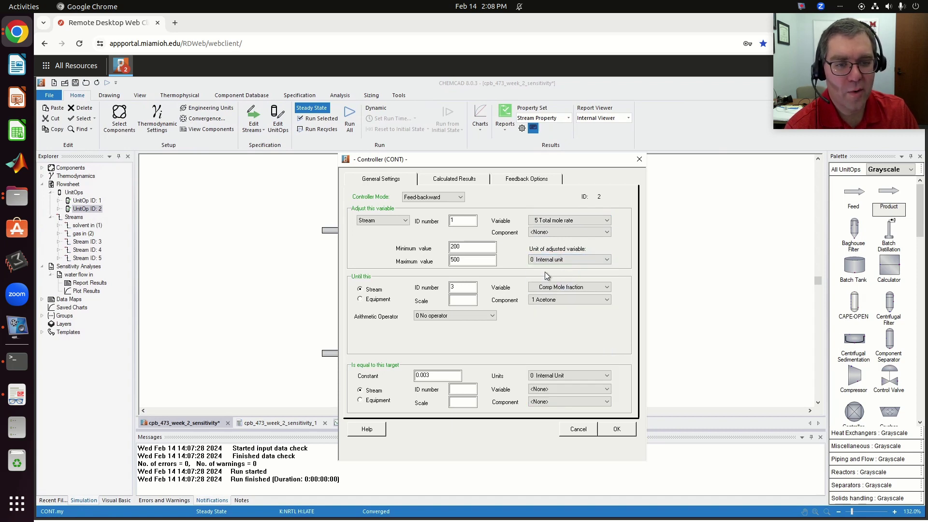
click(617, 430)
Step: Rerun the simulation and confirm stream 5 has 0.2999315 mol% acetone
click(349, 118)
double_click(627, 229)
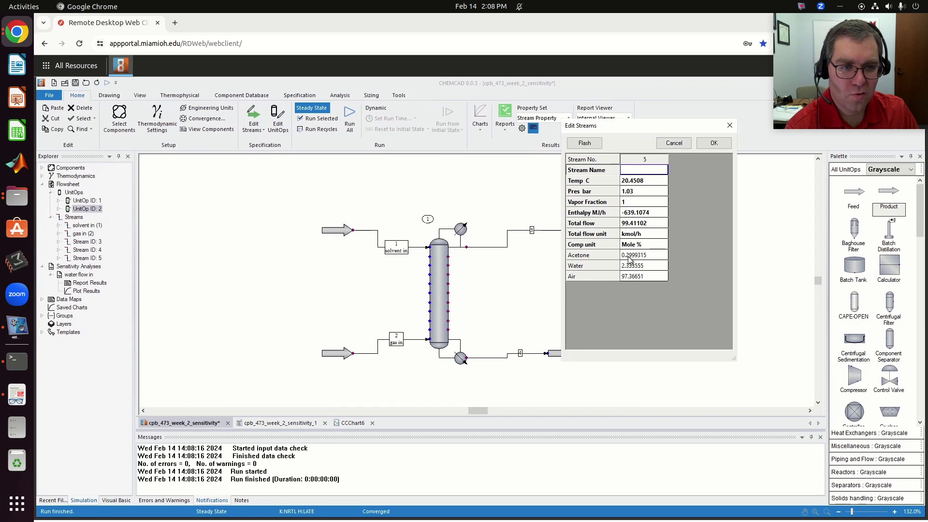
click(714, 144)
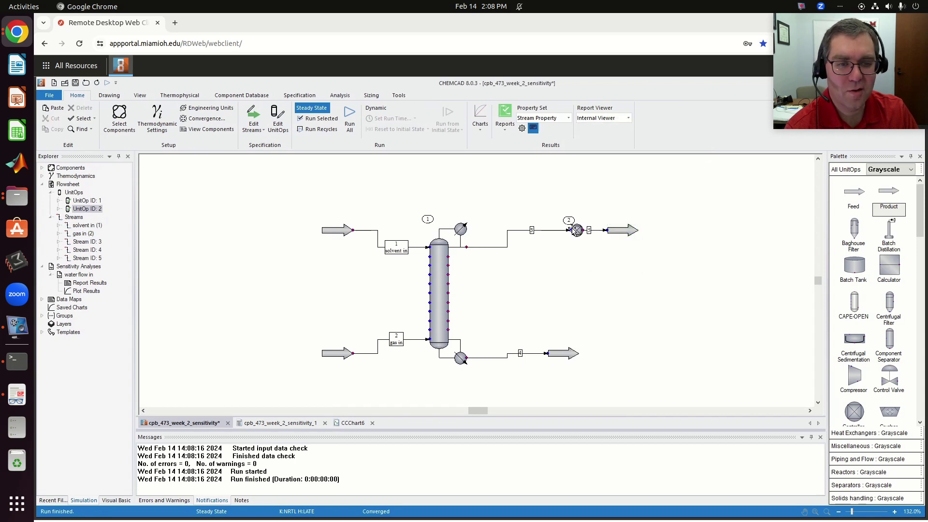
Step: Change controller 2's adjusted-variable unit, rerun, and check stream 5's results
click(577, 231)
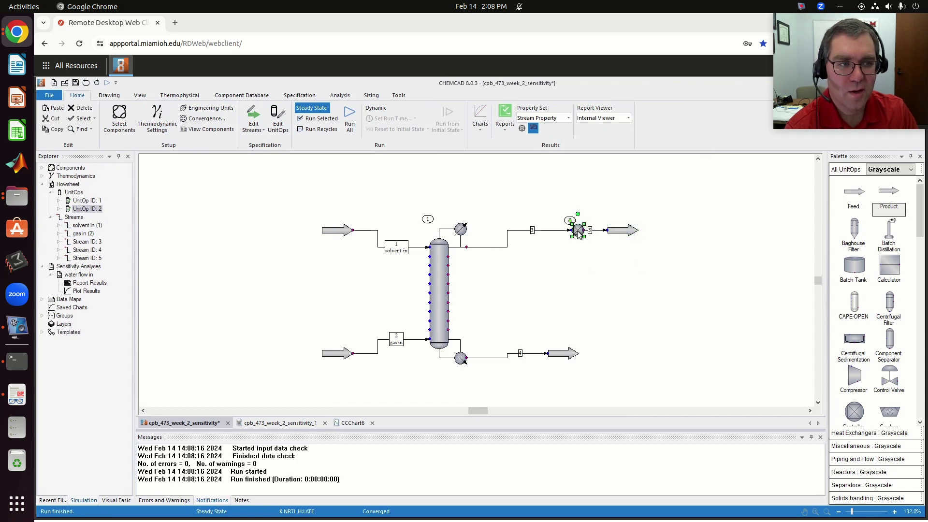
double_click(579, 232)
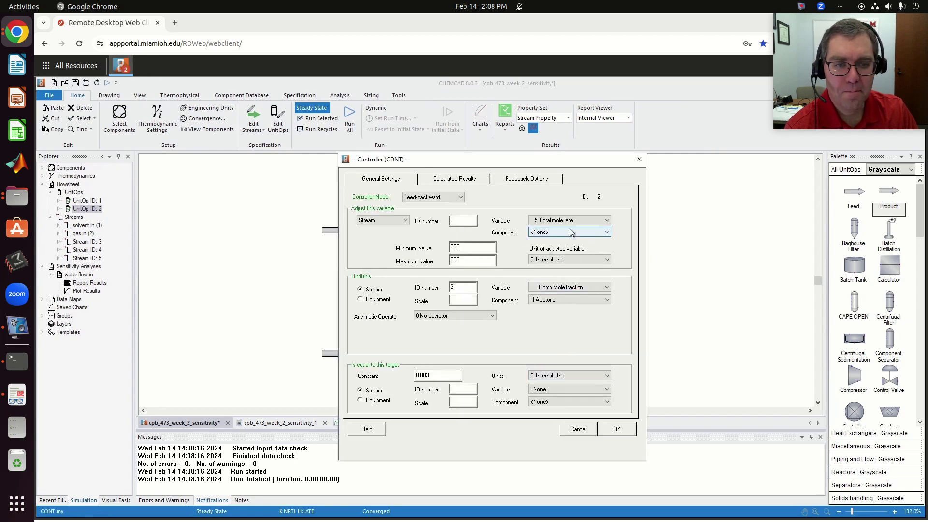
click(564, 261)
click(559, 299)
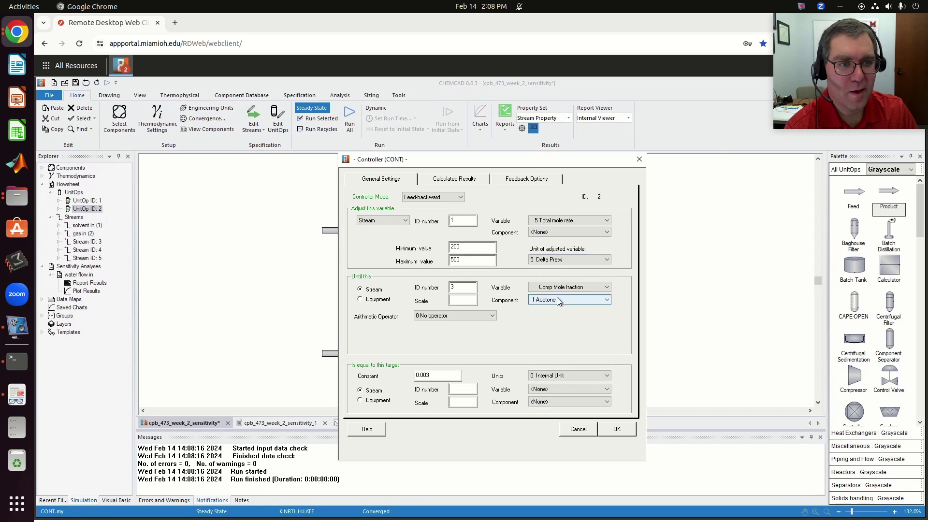
click(624, 428)
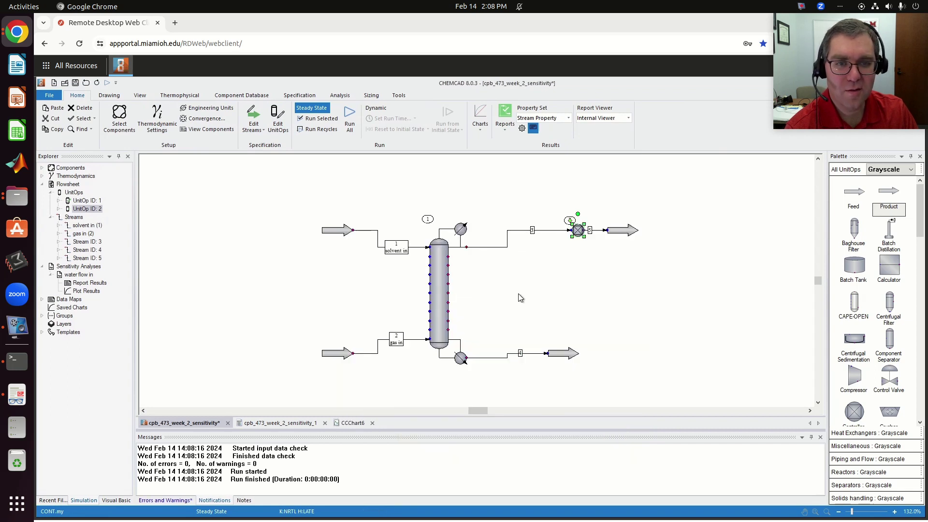
click(349, 121)
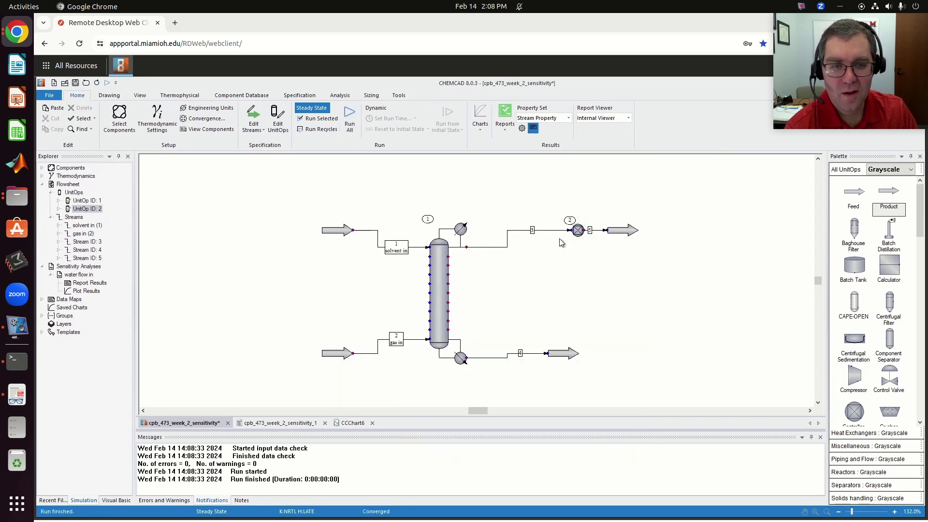
double_click(610, 230)
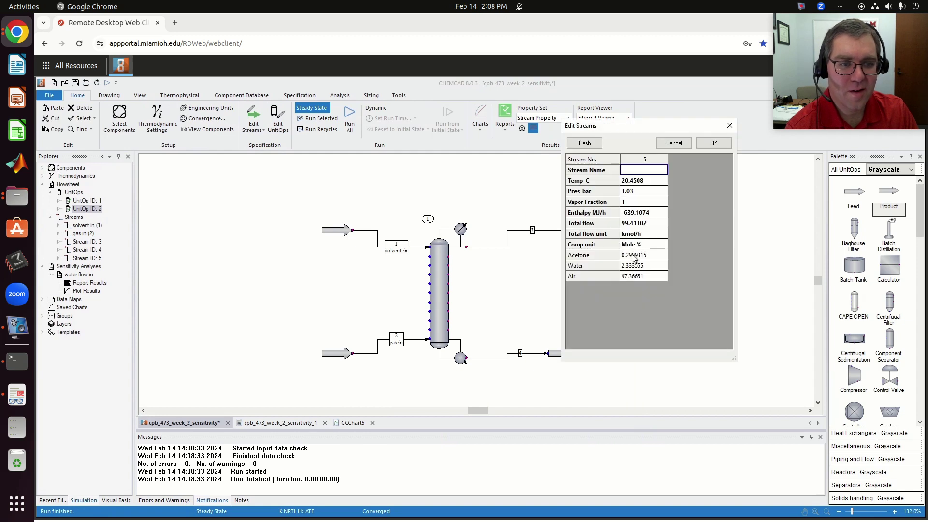
click(714, 143)
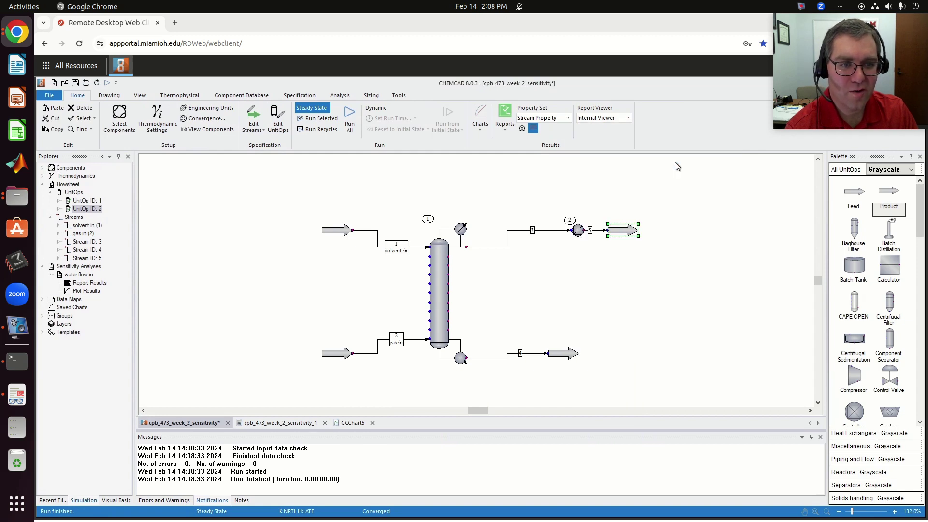
Step: Reopen controller 2 and set the adjusted flow's unit to 1 Mole/Mass
double_click(578, 230)
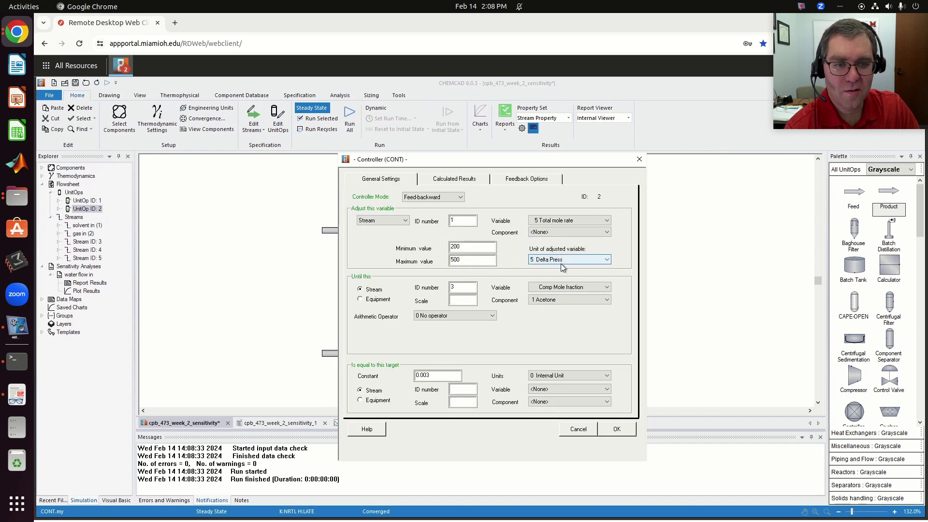
click(560, 260)
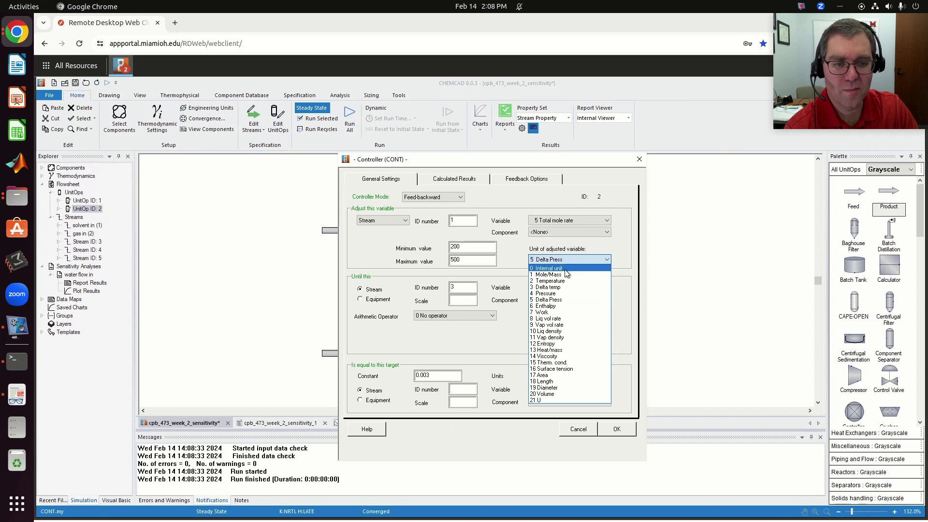
click(565, 270)
click(569, 261)
click(570, 274)
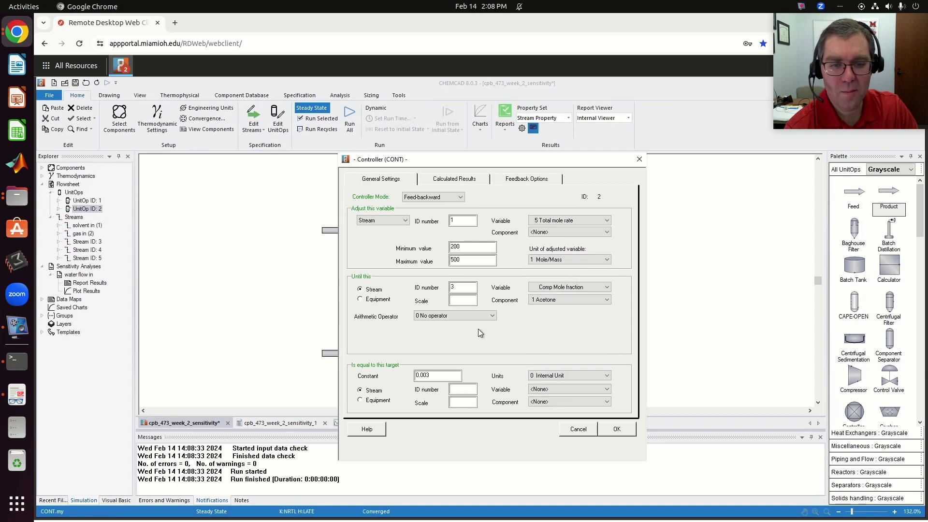
Step: Set the controller target units to 1 Mole/Mass, run all, and check stream 5's acetone
click(565, 376)
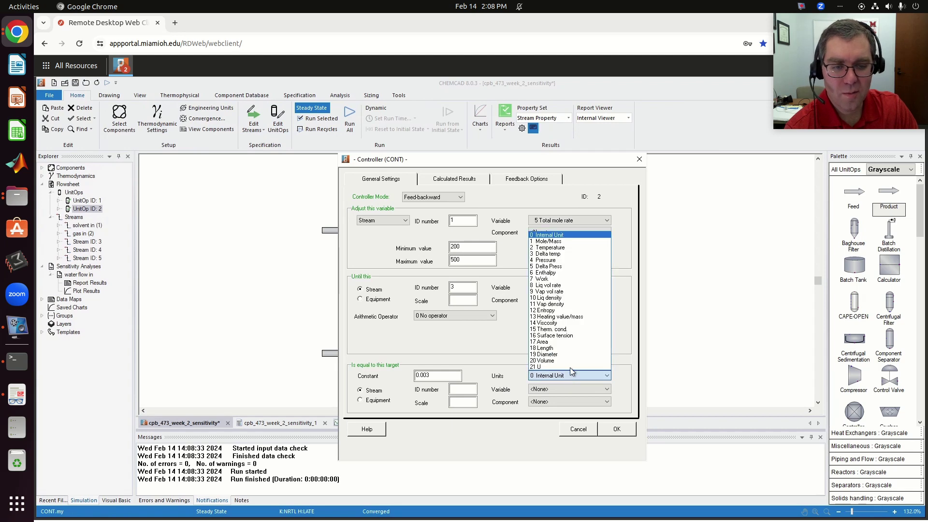
click(547, 242)
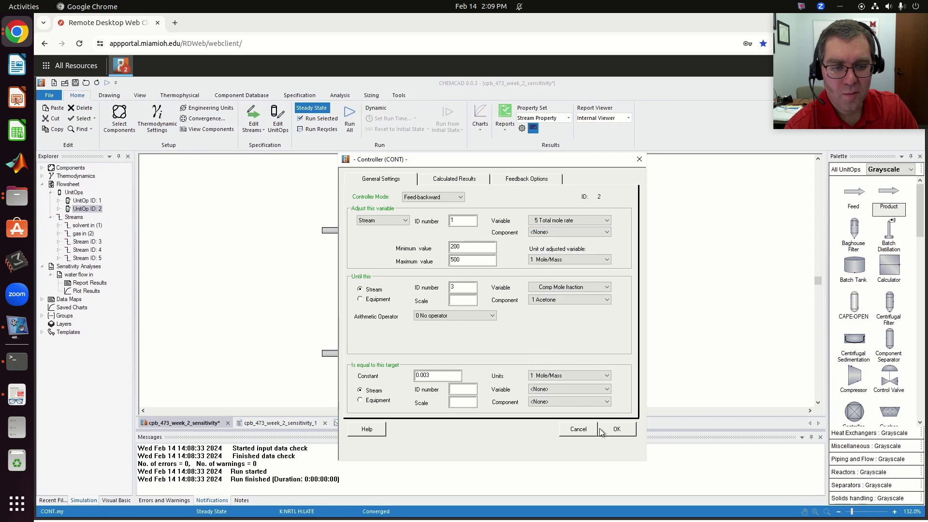
click(616, 428)
click(349, 119)
click(616, 232)
double_click(615, 232)
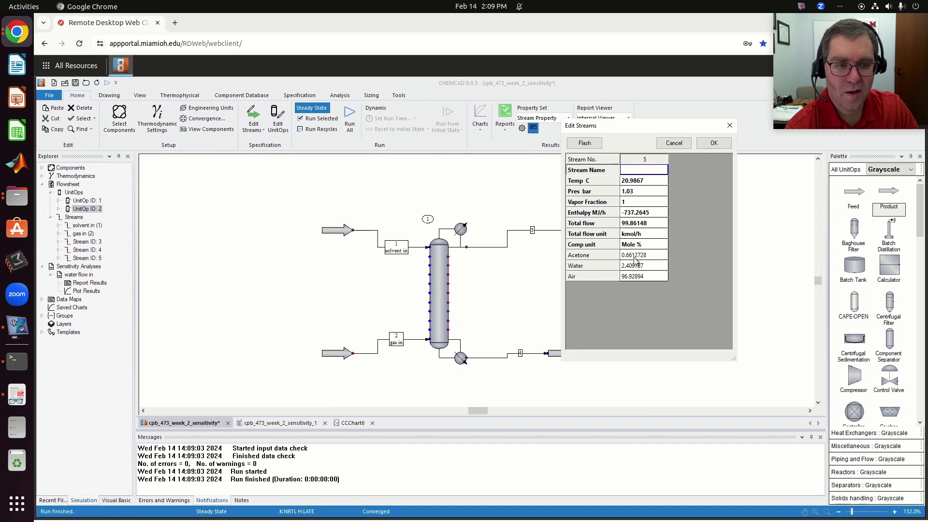
click(713, 143)
Step: Return the controller target to Internal Unit and re-run it, giving stream 5 about 0.30 mol% acetone
click(579, 231)
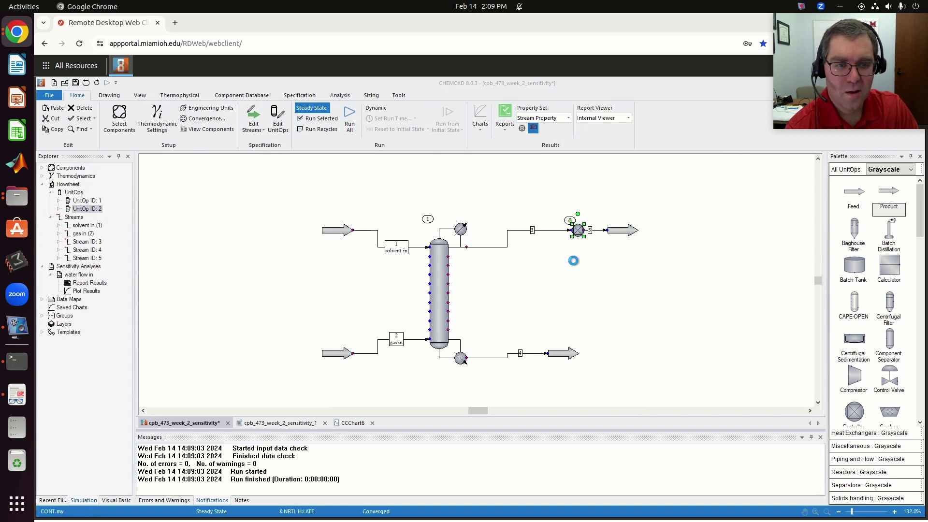
double_click(579, 231)
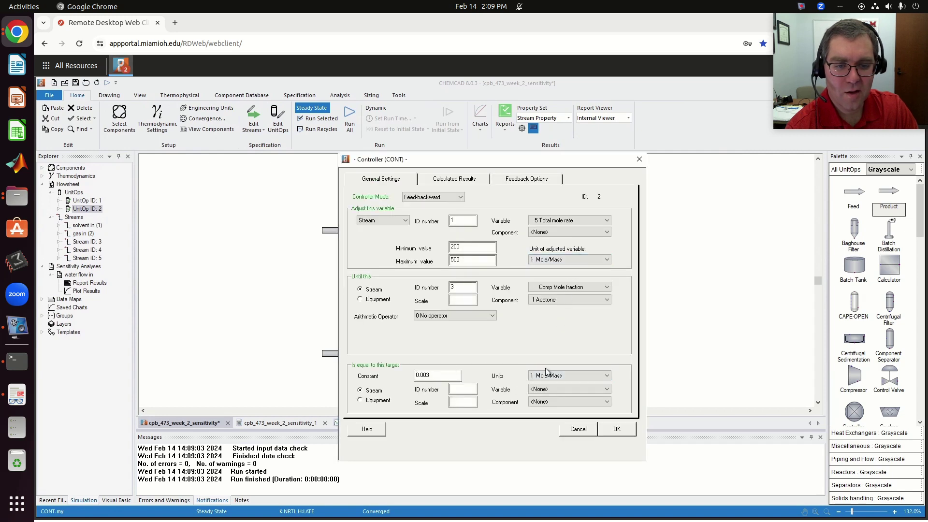
click(556, 375)
click(572, 390)
click(567, 376)
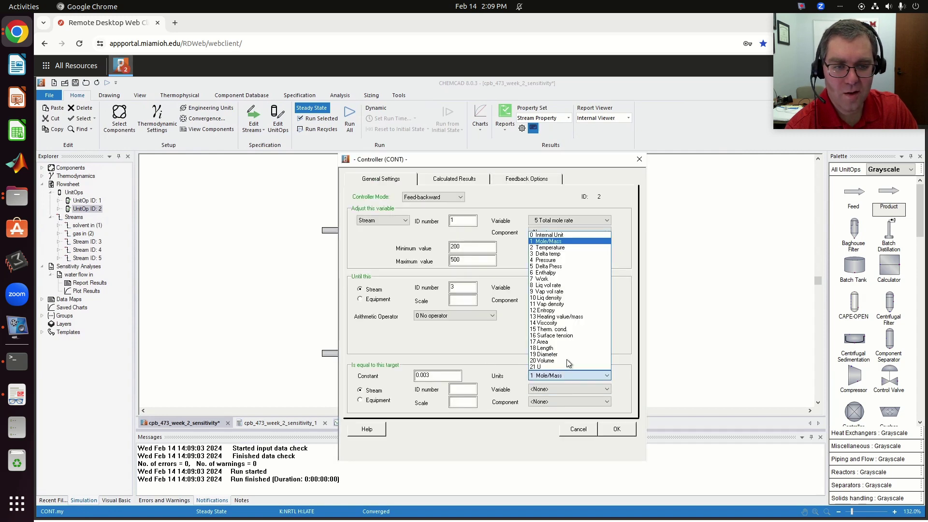
click(555, 236)
click(617, 429)
click(335, 118)
double_click(614, 233)
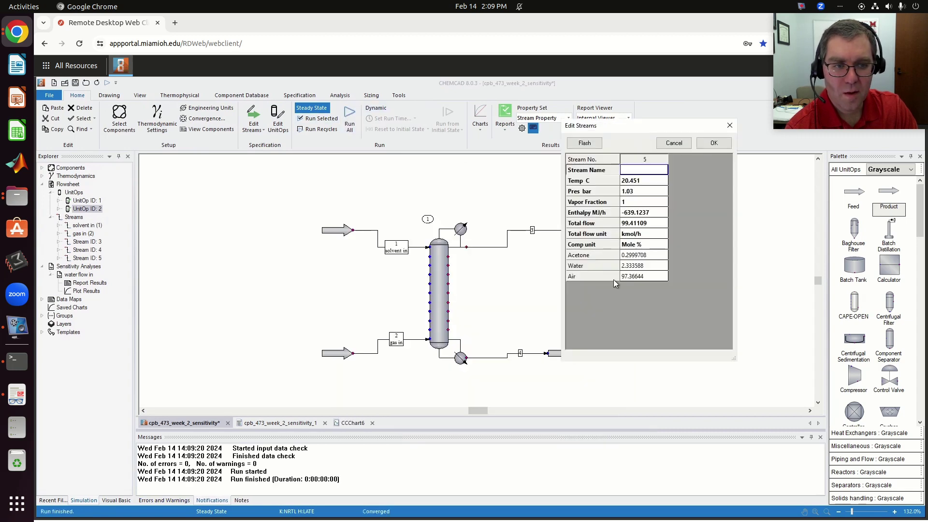
click(714, 142)
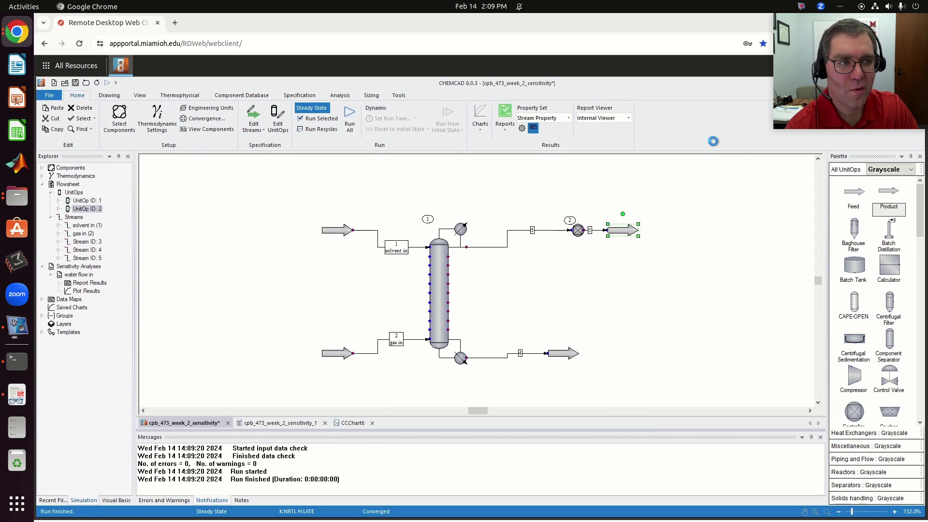
Step: Set the controller's target component to 1 Acetone
double_click(579, 230)
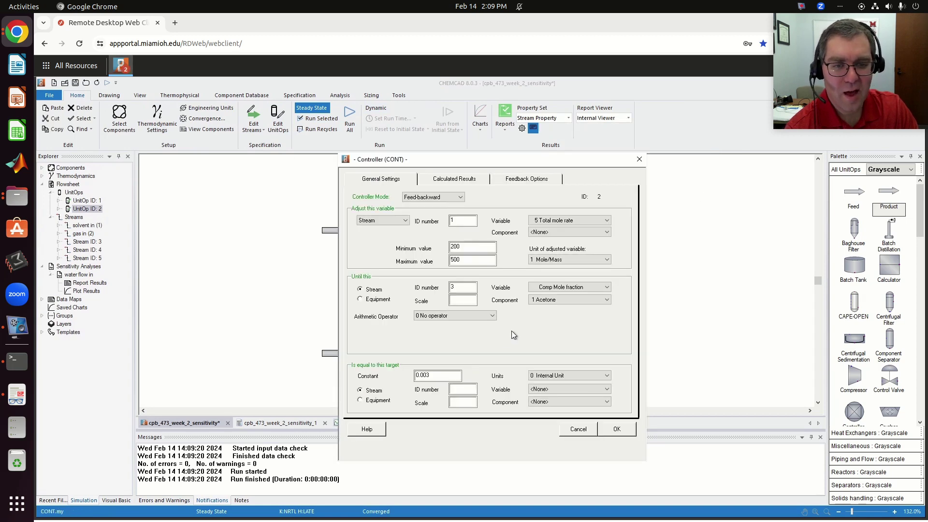
click(556, 405)
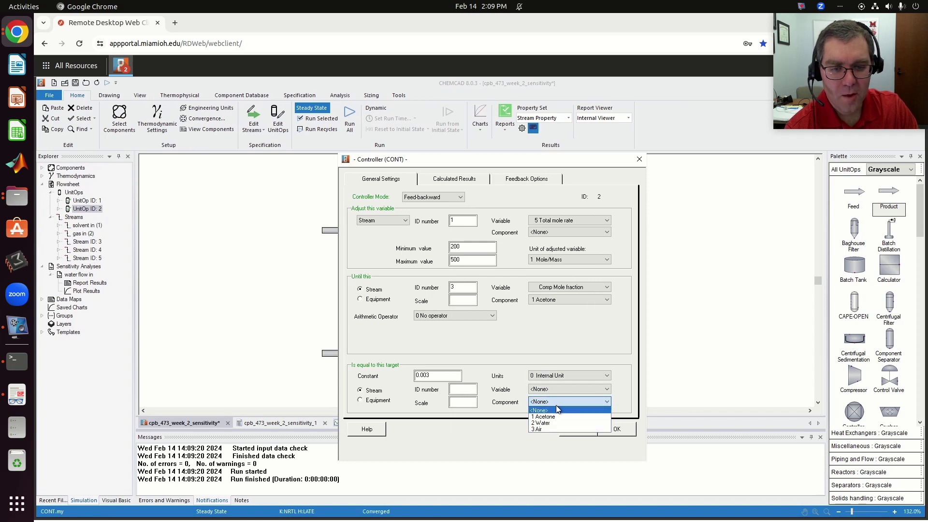
click(556, 417)
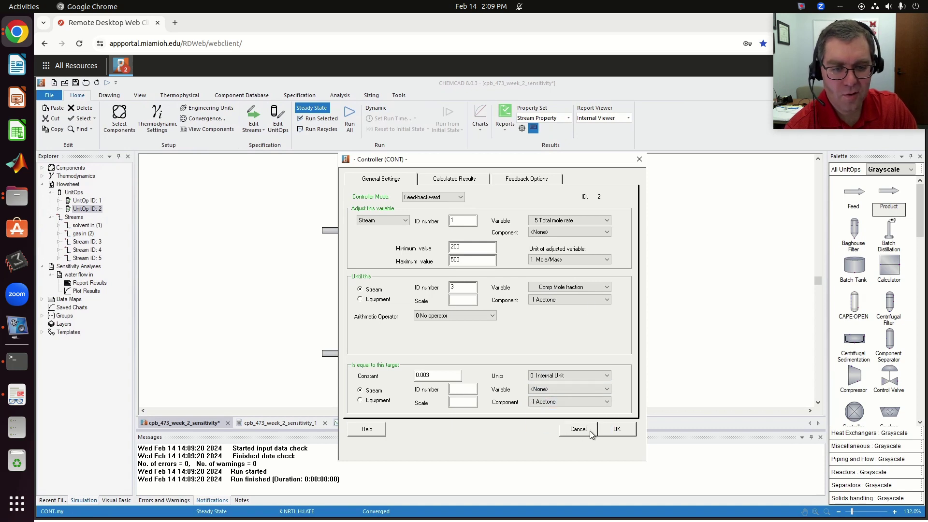
click(617, 430)
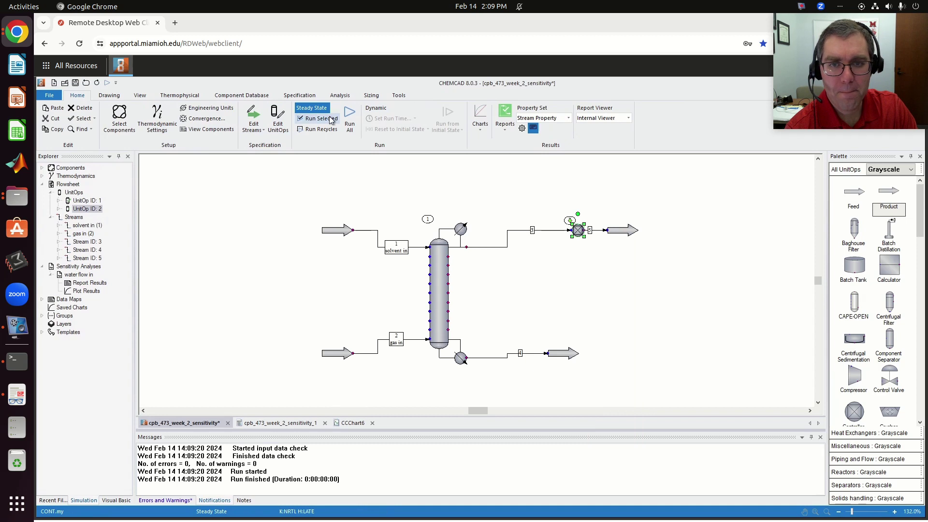
Step: Run all and confirm stream 5 still holds about 0.30 mol% acetone, then review the controller settings
click(352, 124)
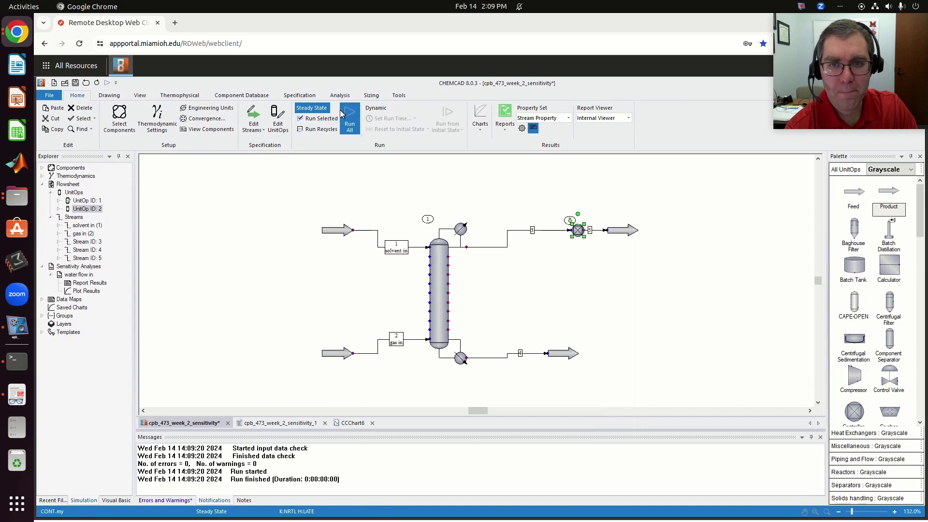
double_click(629, 231)
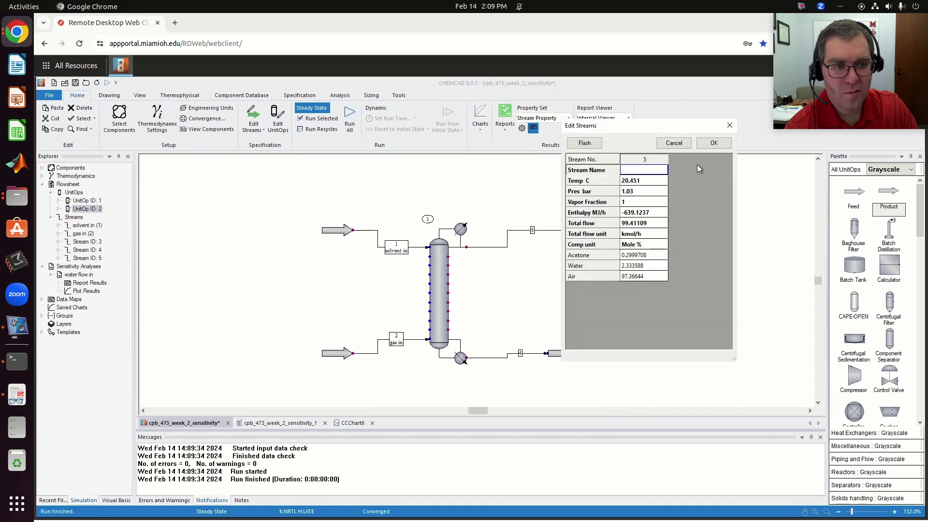
click(714, 142)
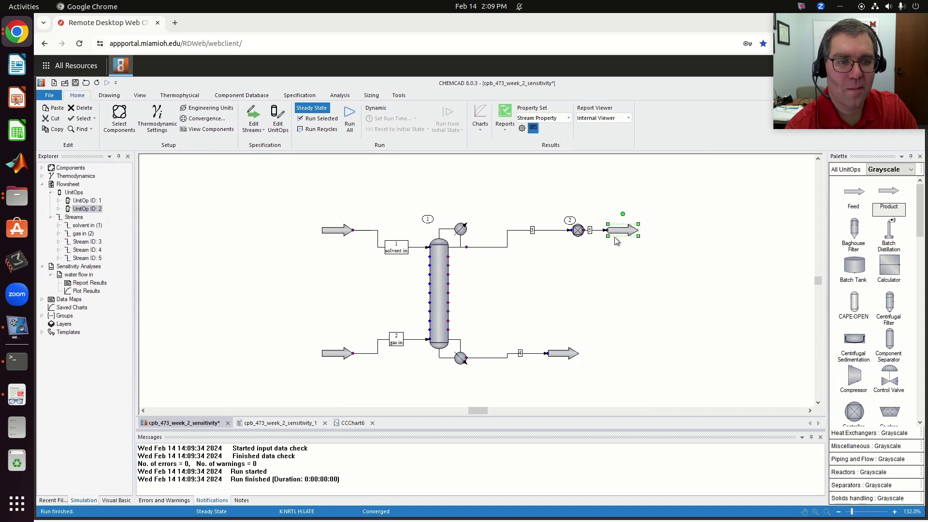
double_click(578, 231)
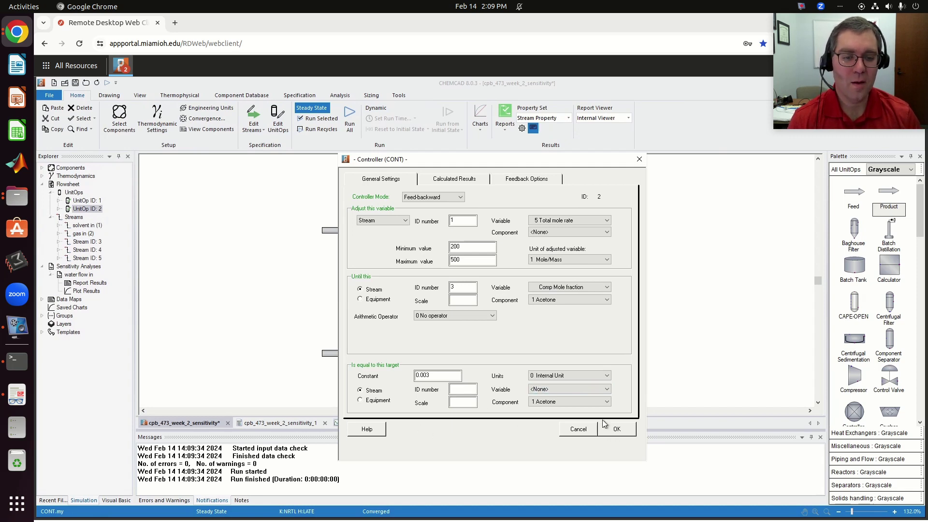
click(620, 429)
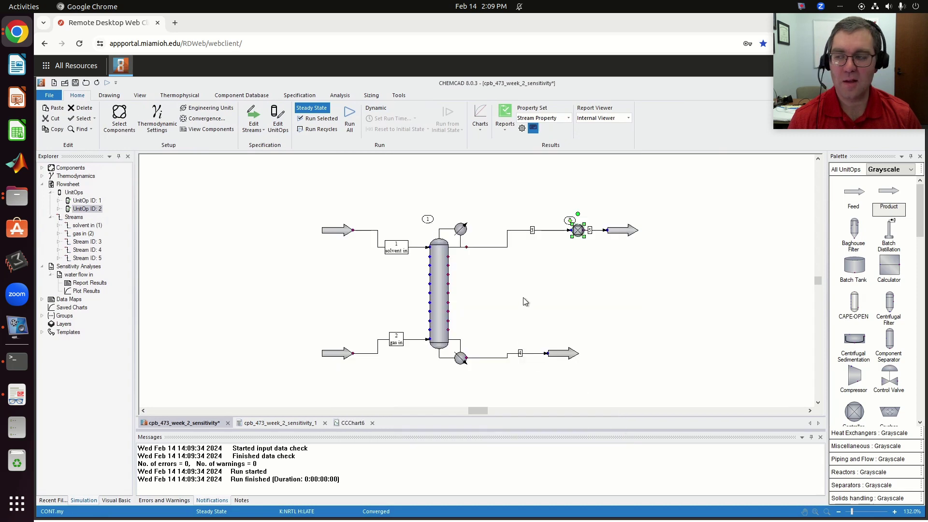